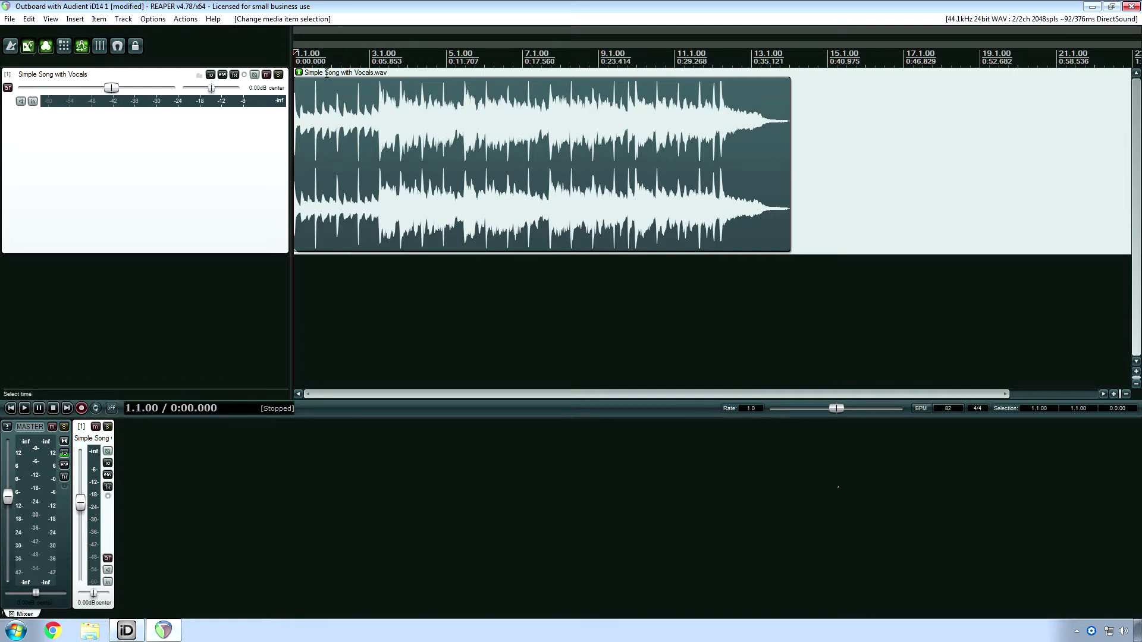
Step: Solo Simple Song with Vocals, set its volume to -18 dB, and bring up the Audient iD mixer
left_click(278, 75)
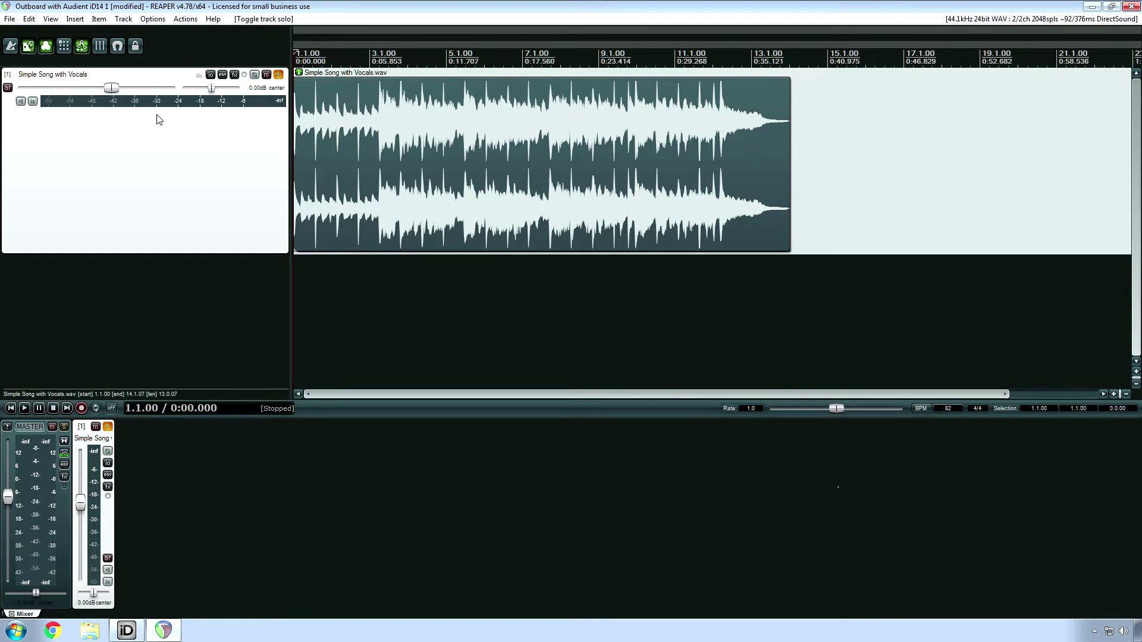
right_click(113, 89)
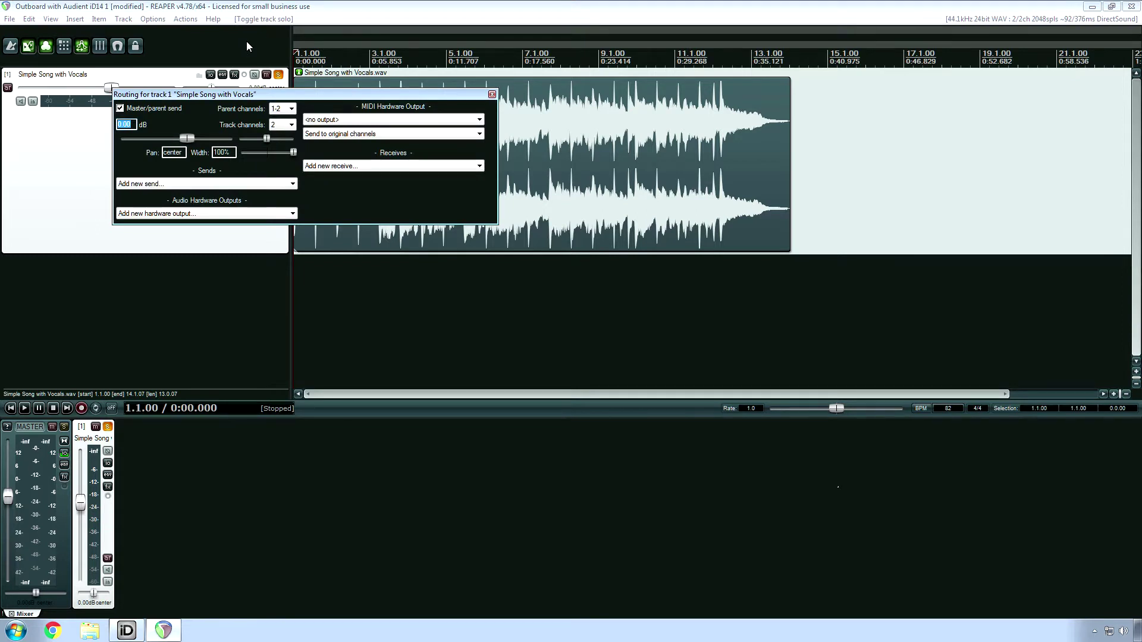
type("-18")
key("Return")
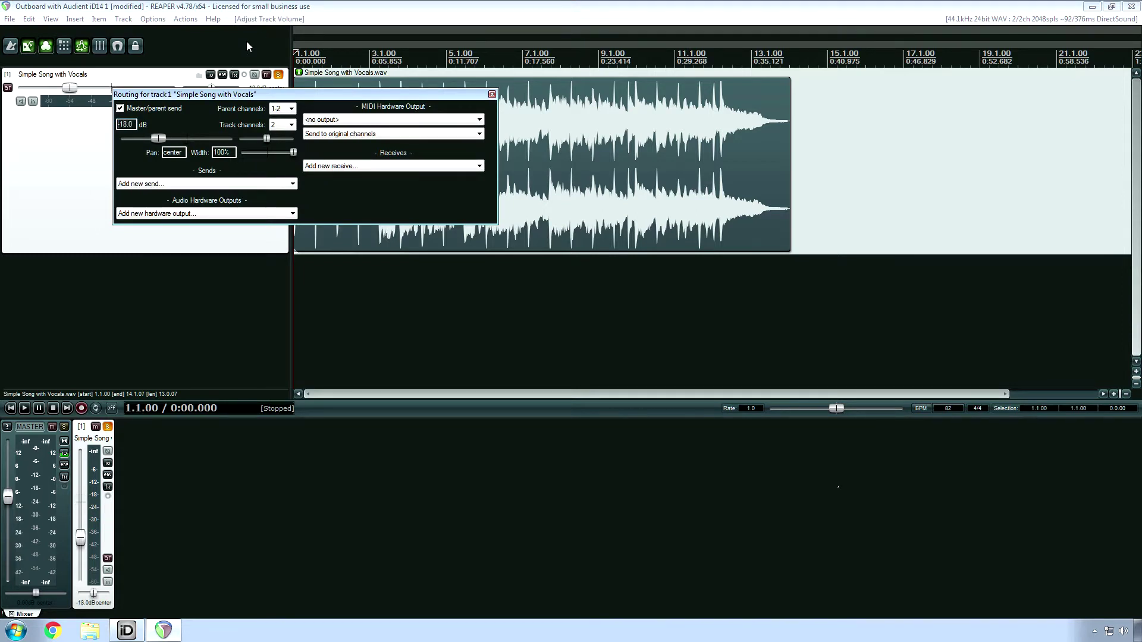
left_click(492, 94)
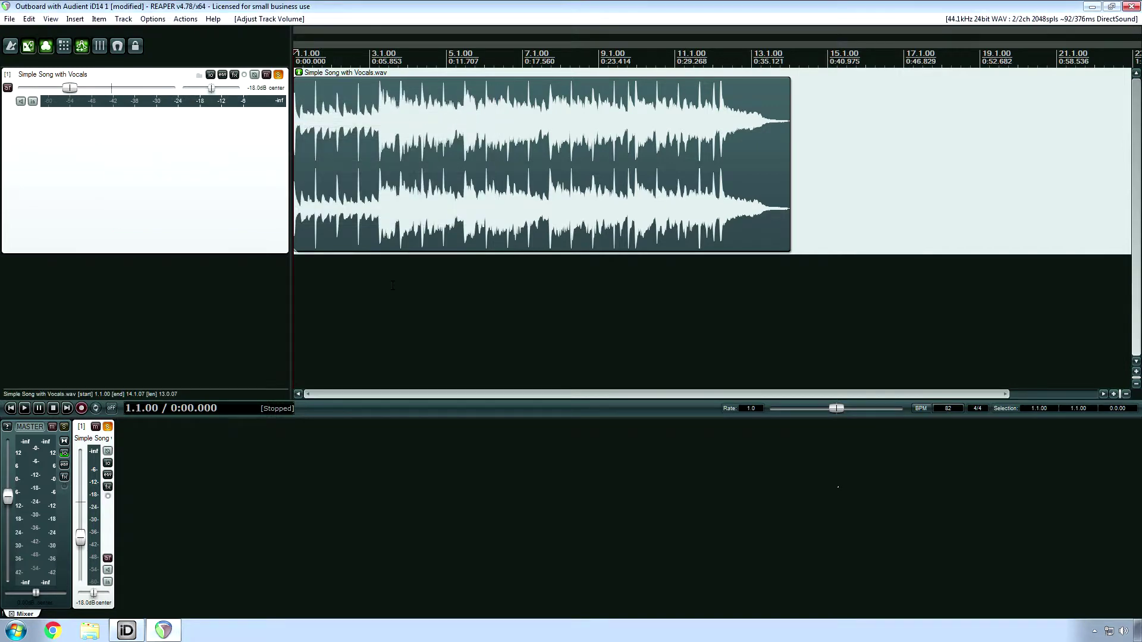
left_click(126, 630)
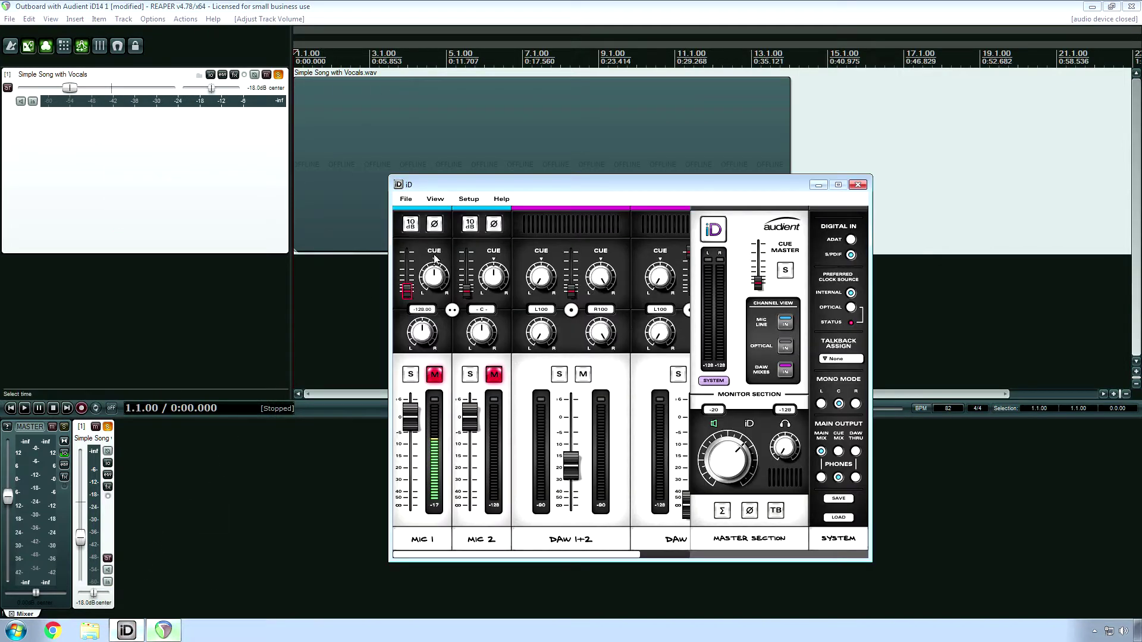
Step: Save the iD mixer setup as preset 'Vocal Tracking' and route the main output to DAW THRU
left_click(407, 200)
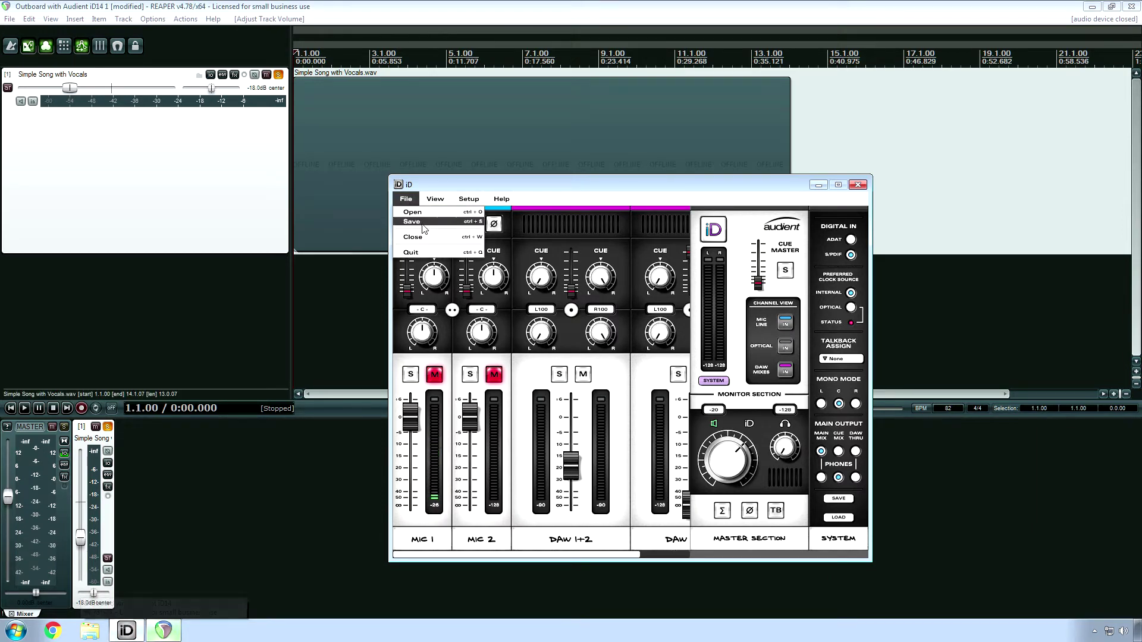
left_click(424, 223)
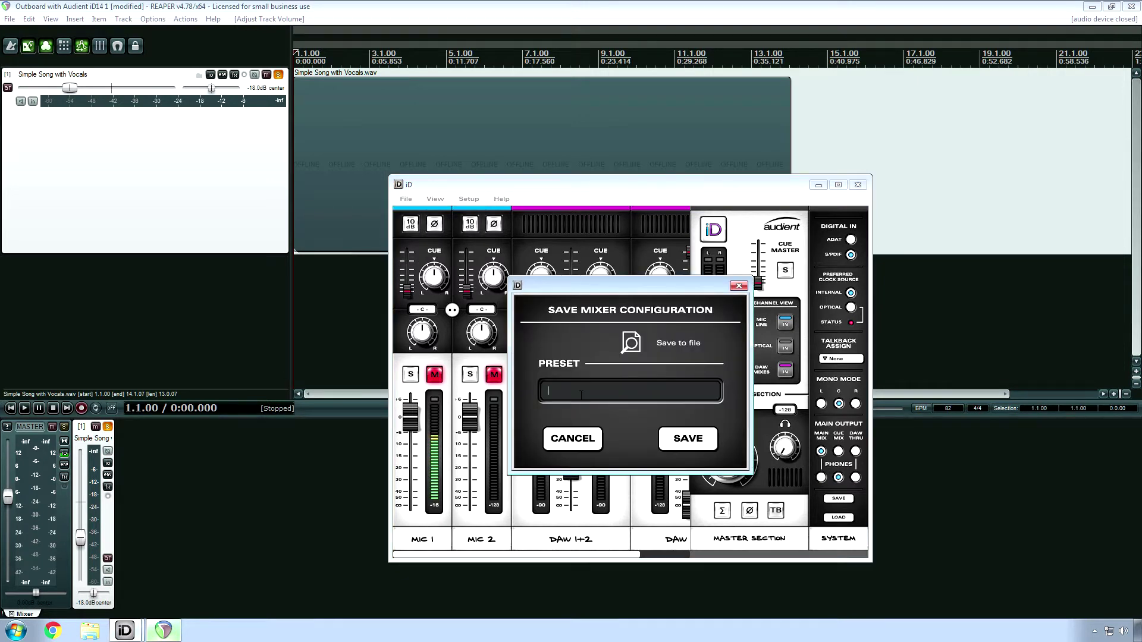
type("Vocal Tracking")
key("Return")
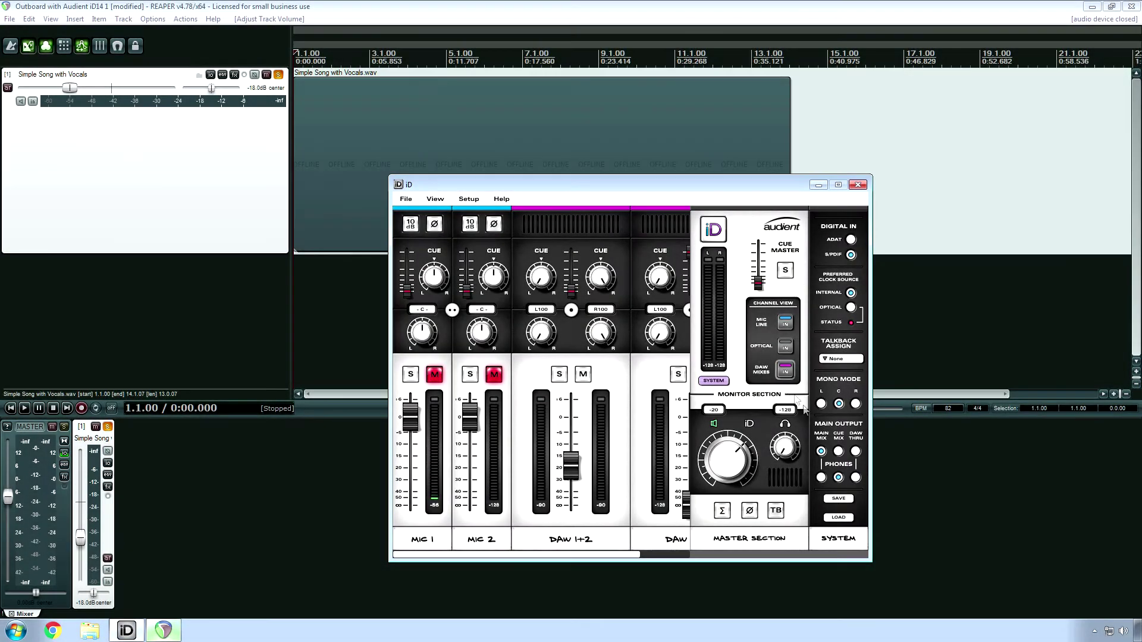
left_click(855, 451)
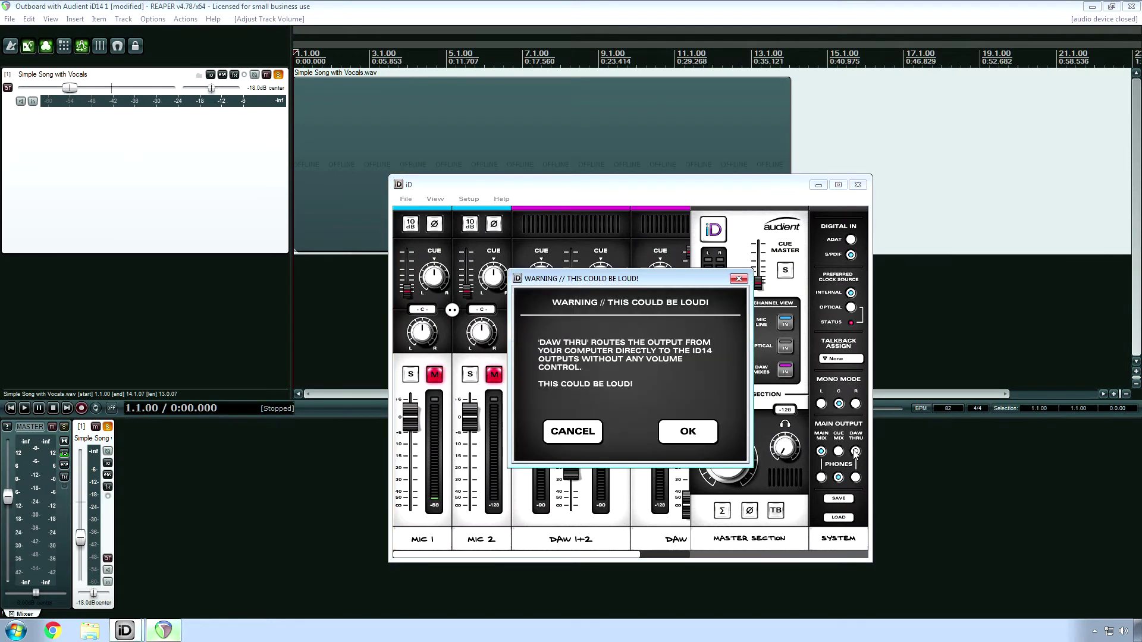
left_click(704, 438)
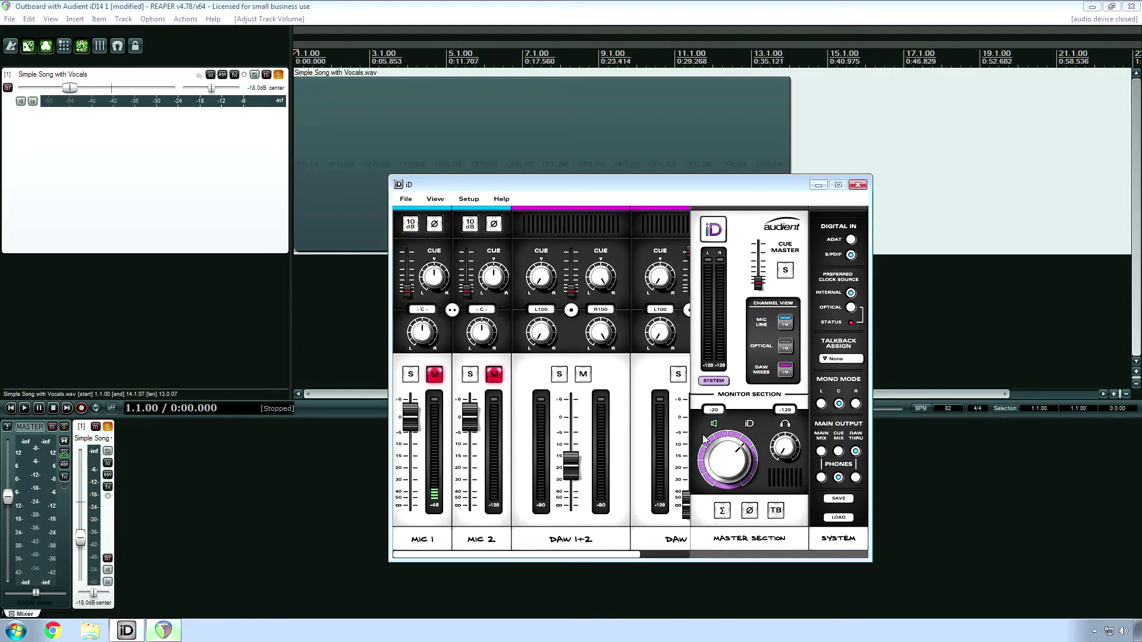
Step: Toggle the monitor mute off again and raise the DAW 1+2 playback fader to 0 dB
left_click(731, 464)
left_click(735, 467)
left_click(735, 467)
mouse_move(573, 470)
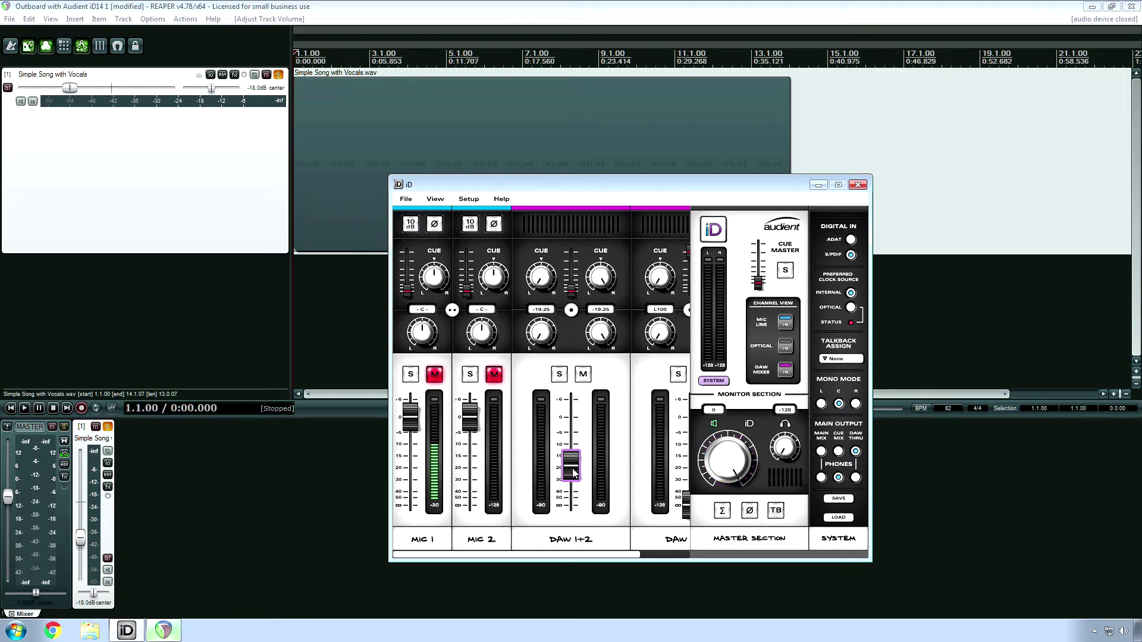
left_click_drag(573, 471, 573, 422)
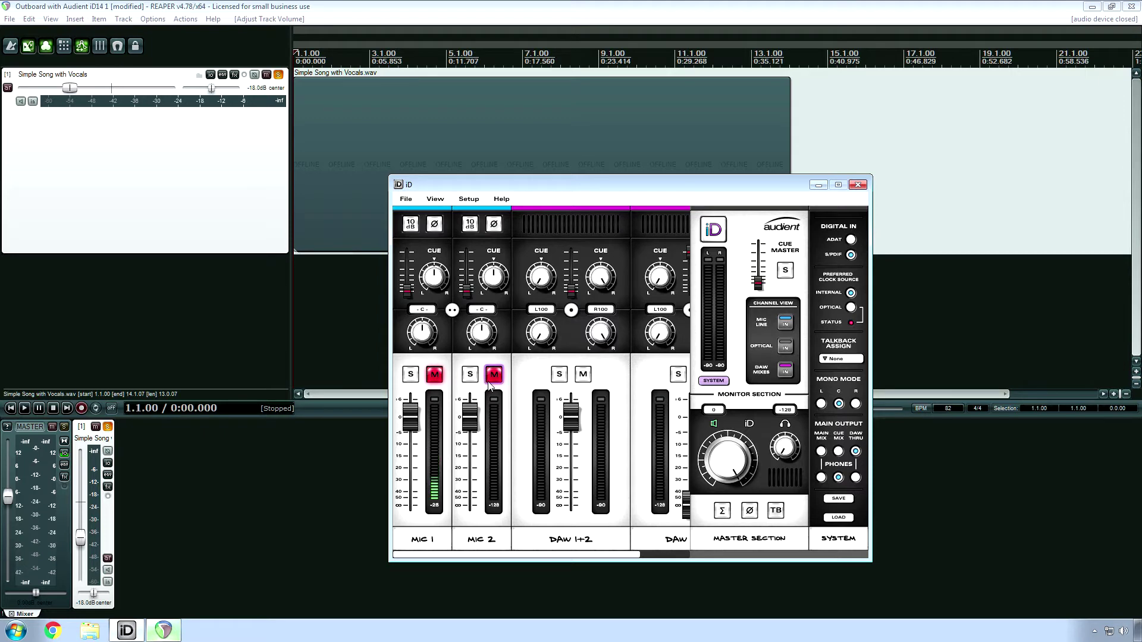
Step: Pull the MIC 1 and MIC 2 channel faders fully down
mouse_move(406, 421)
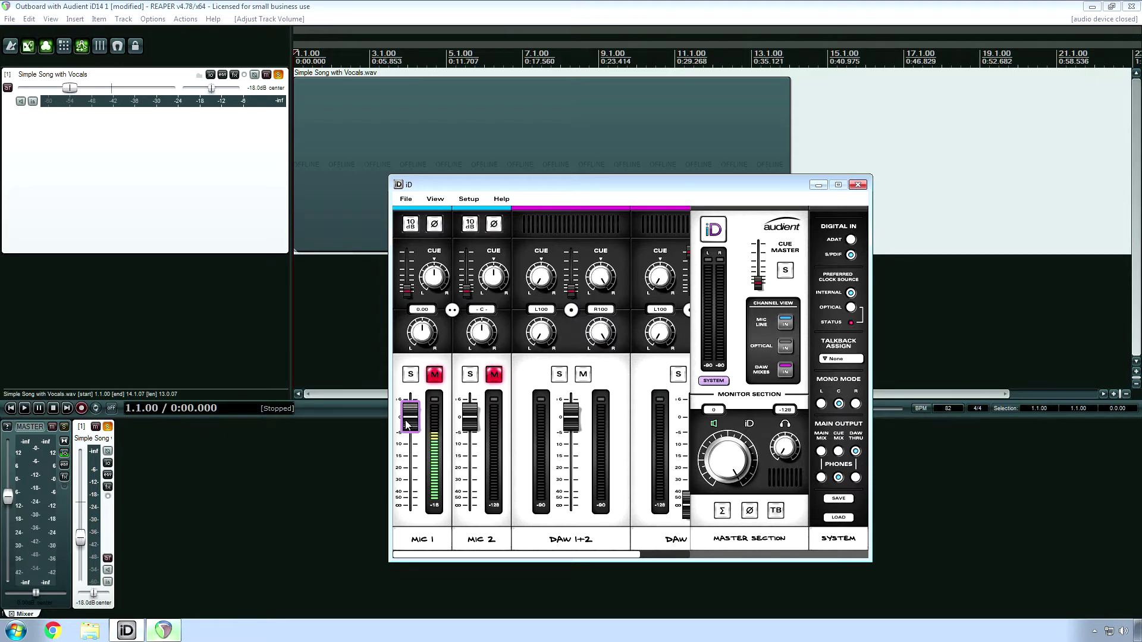
left_click_drag(407, 423, 410, 521)
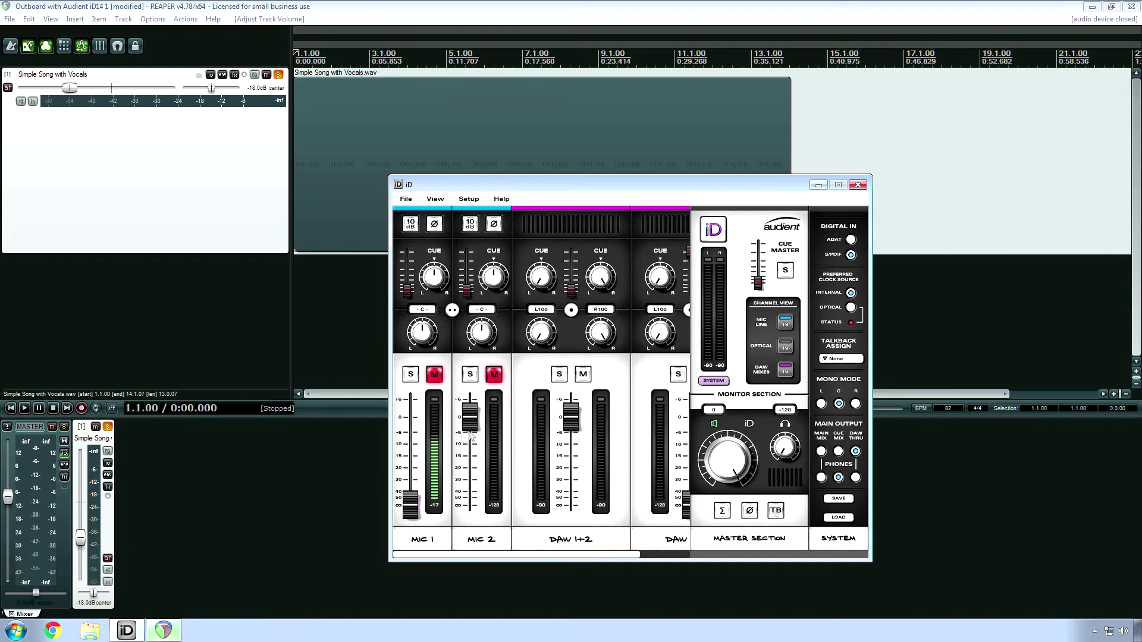
left_click_drag(471, 436, 470, 600)
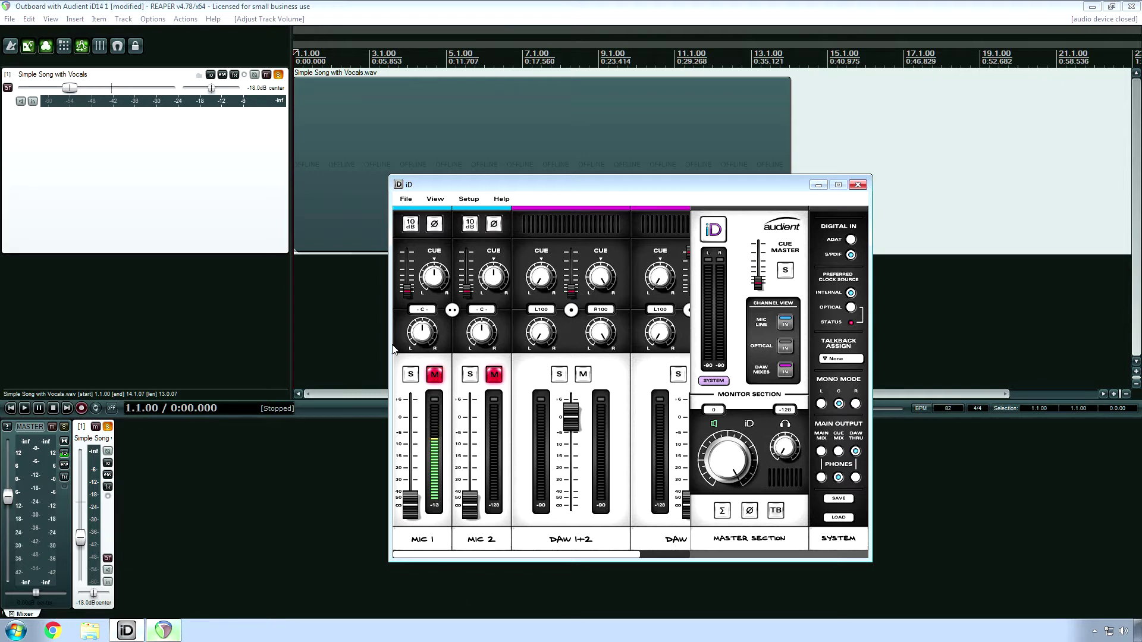
Step: Play the soloed song from 2.4.36 while switching between REAPER and the iD mixer
left_click(318, 273)
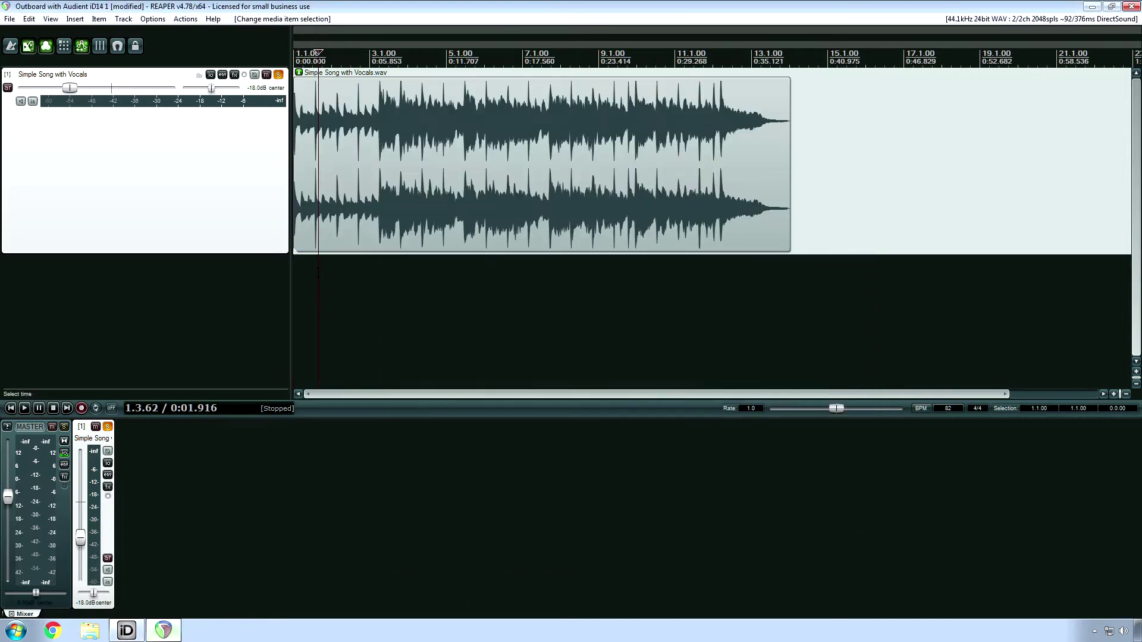
left_click(364, 286)
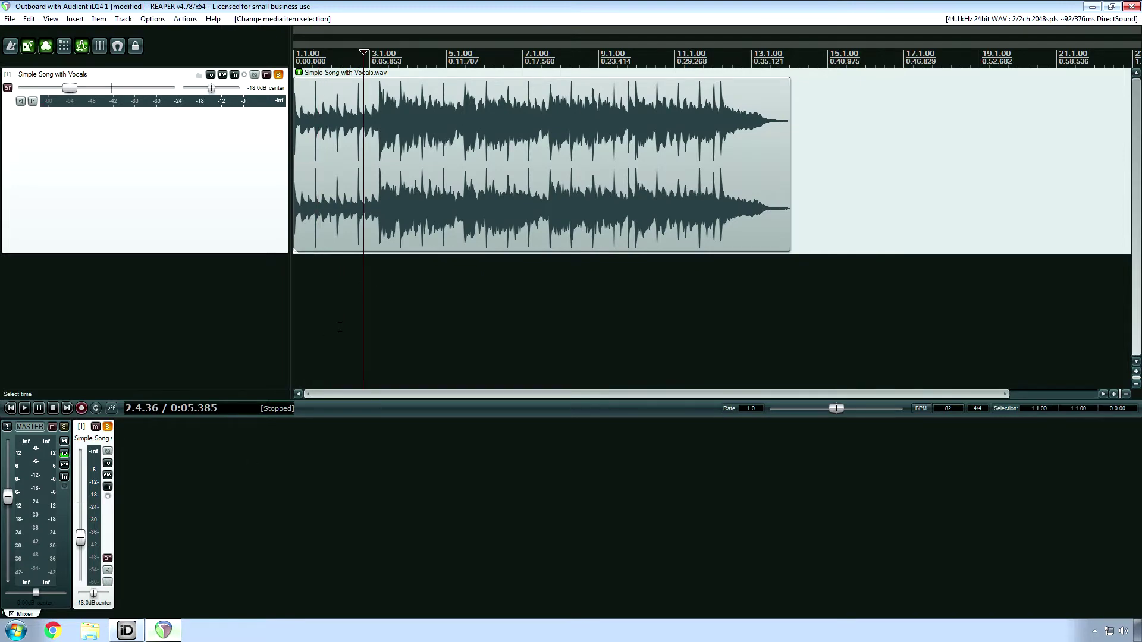
key("space")
key("alt+Tab")
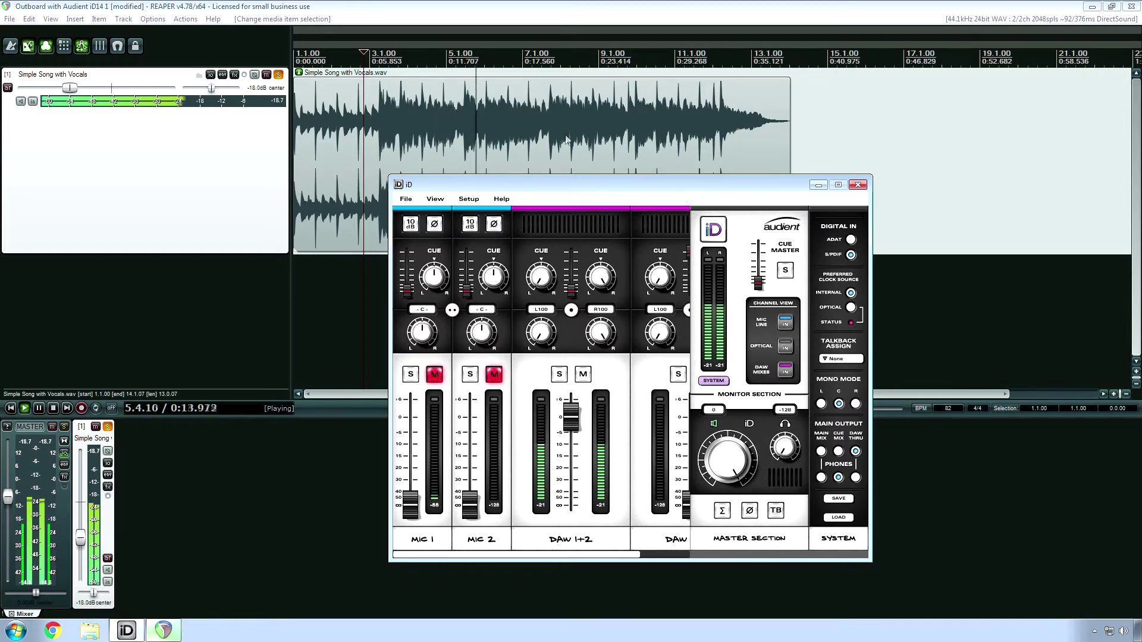
left_click(467, 5)
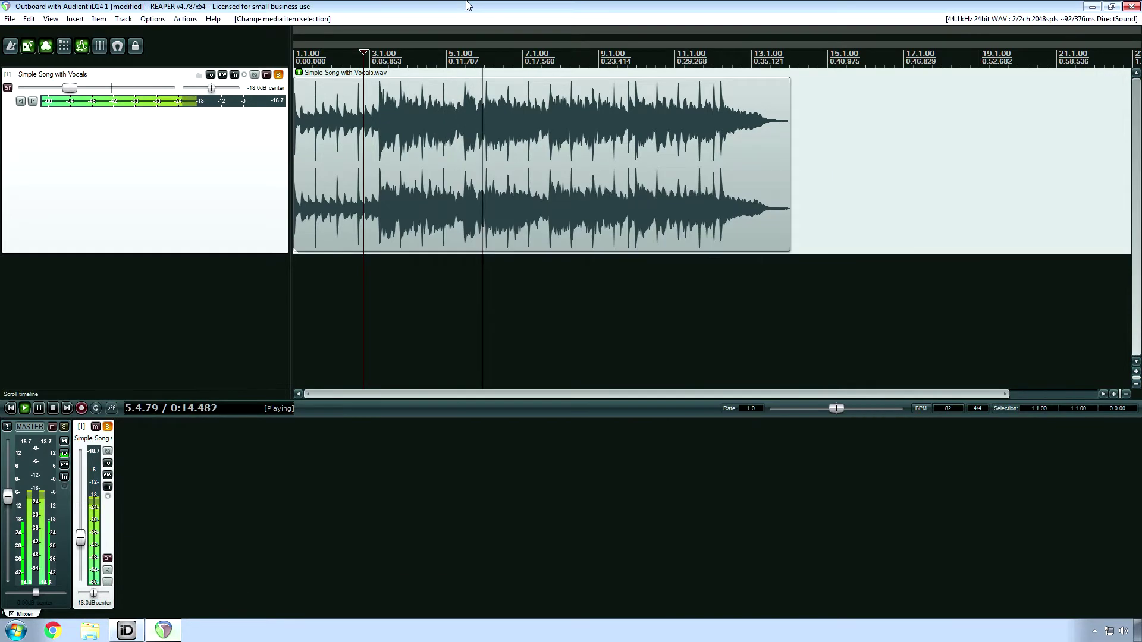
left_click(126, 630)
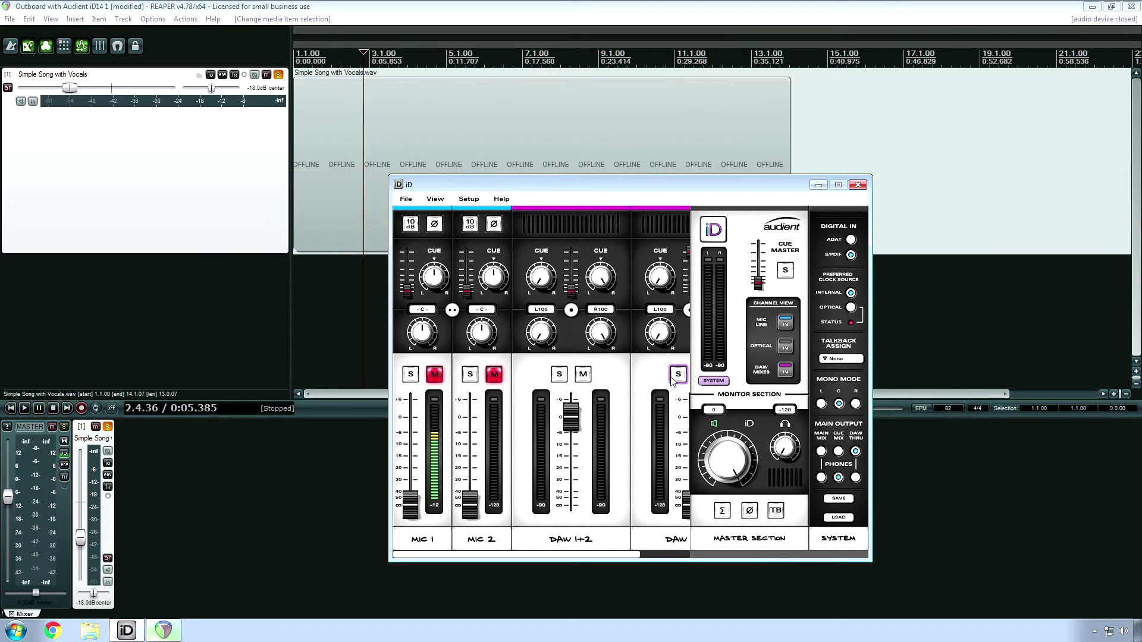
Step: Add an empty Track 2 below the song and bring up its recording input choices
left_click(190, 317)
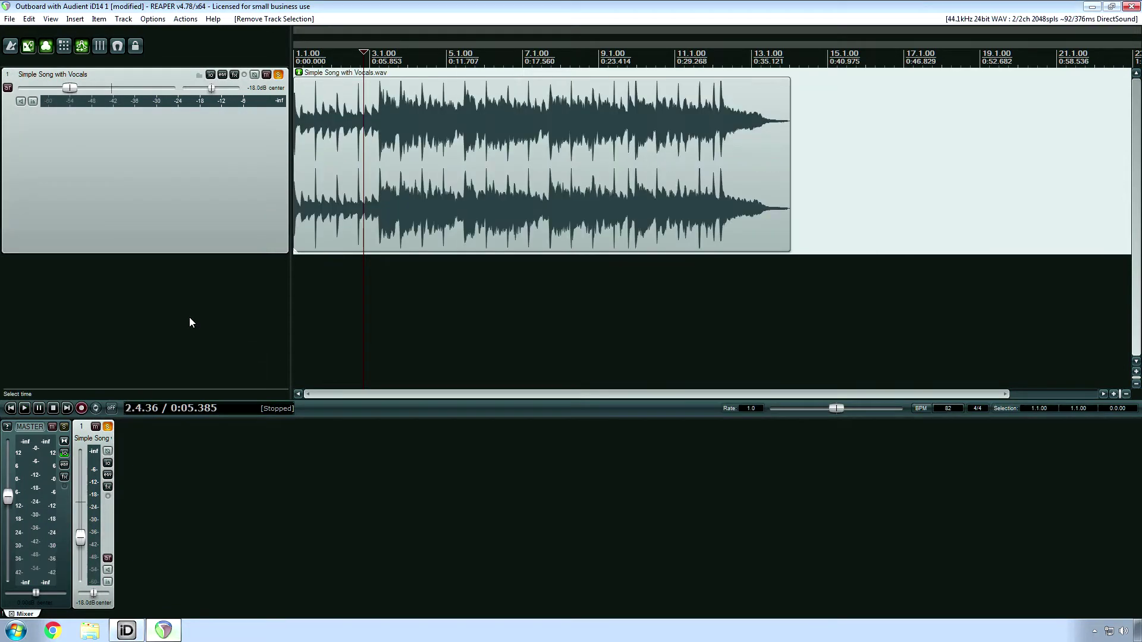
double_click(189, 319)
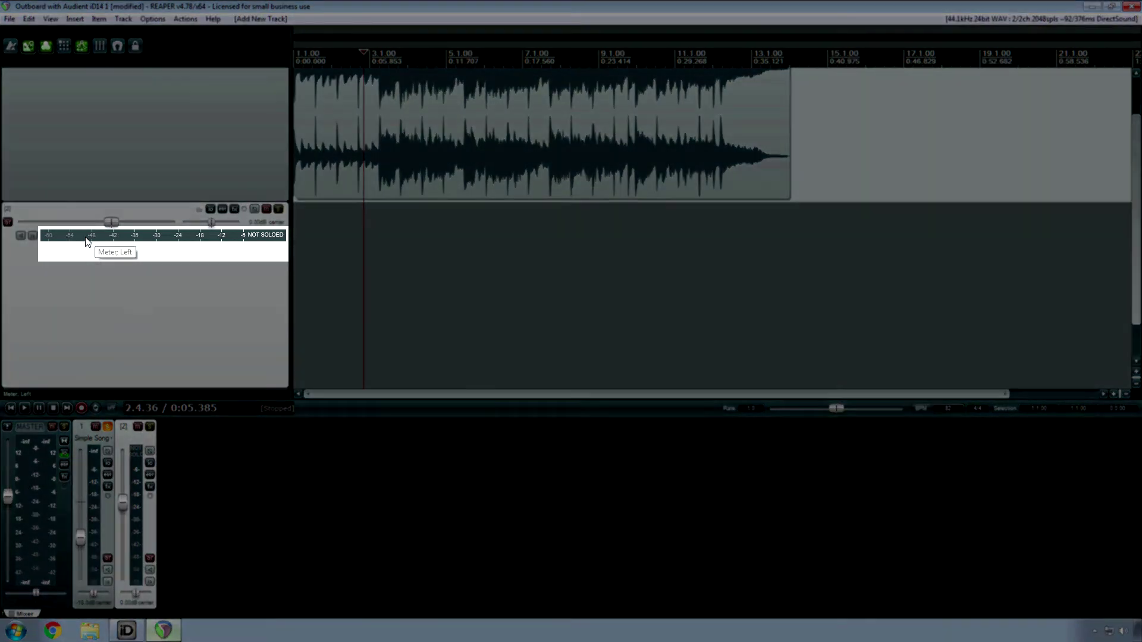
left_click(85, 240)
mouse_move(93, 264)
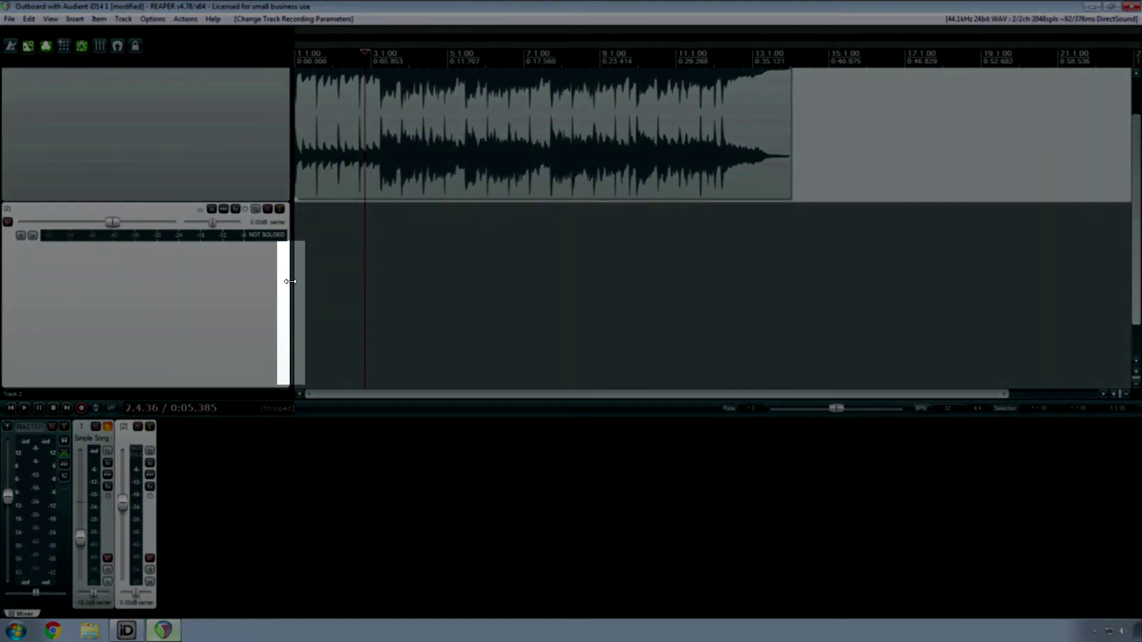
left_click_drag(290, 281, 545, 259)
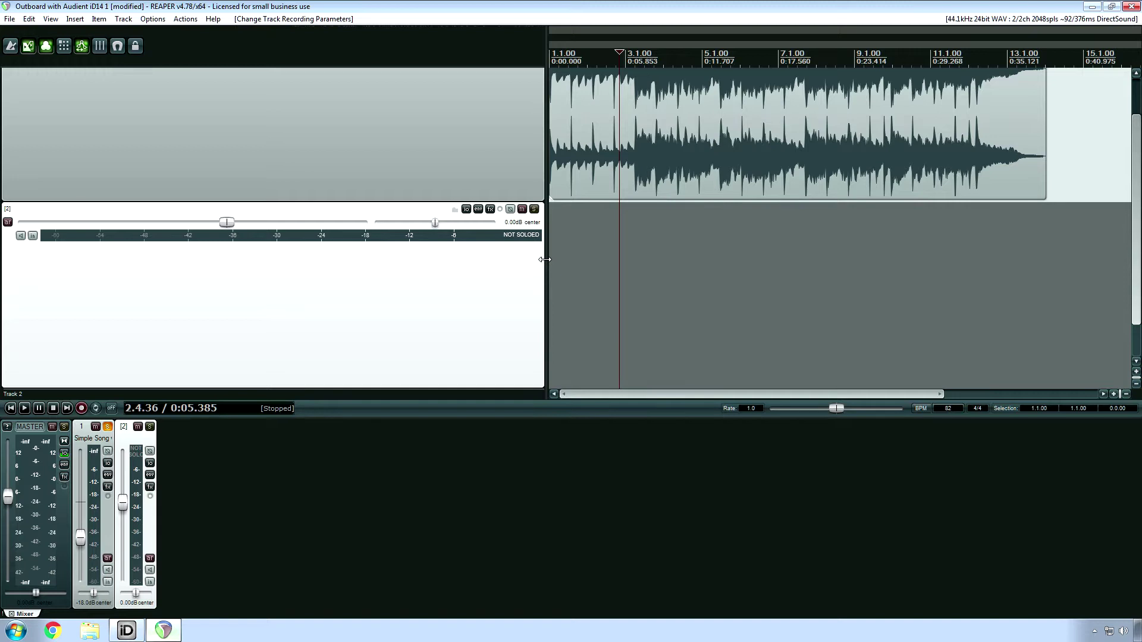
left_click_drag(544, 259, 302, 256)
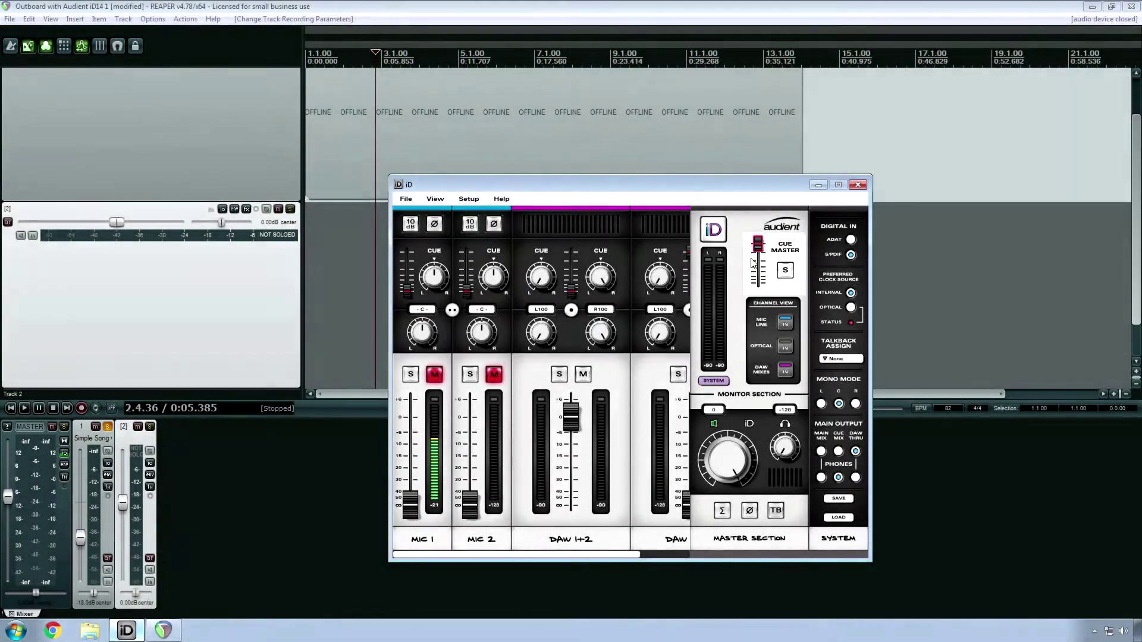
Step: Raise the Cue Master and the MIC 1 and MIC 2 cue faders to full
left_click_drag(759, 288, 758, 244)
mouse_move(408, 293)
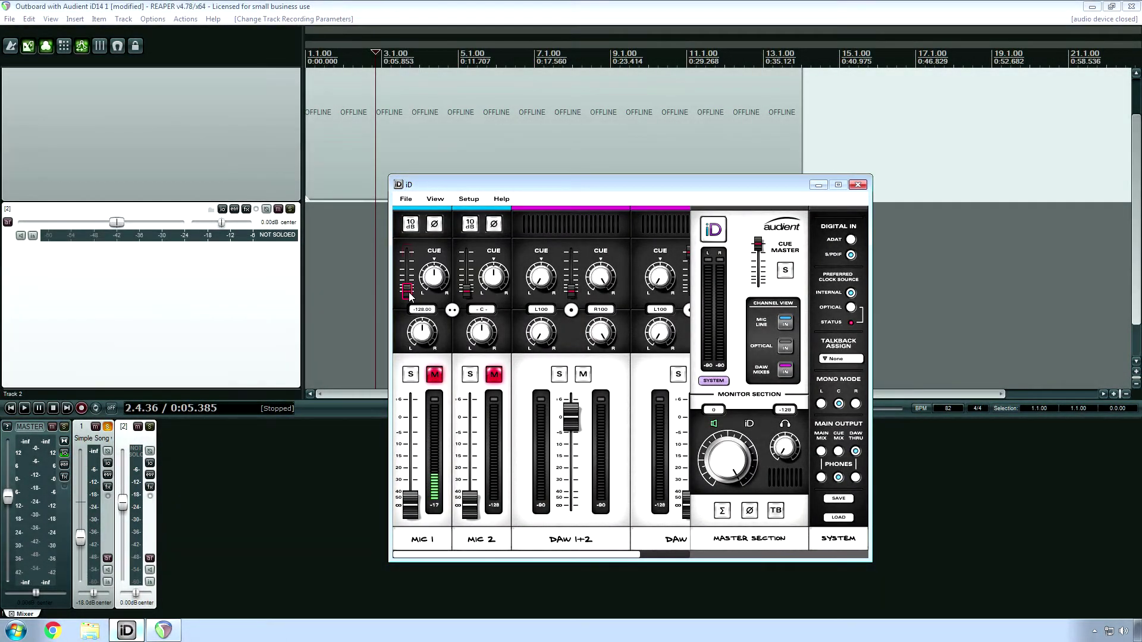
left_click_drag(410, 296, 408, 250)
left_click_drag(466, 291, 467, 250)
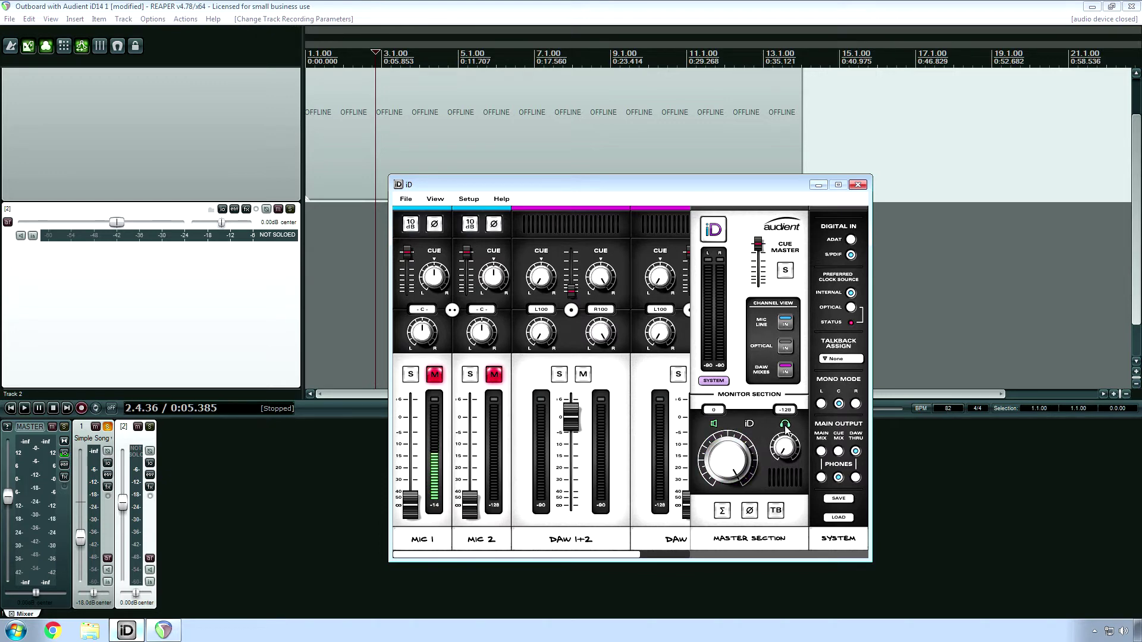
Step: Play the song from REAPER and turn the iD headphone level up to -27
left_click(348, 248)
key("space")
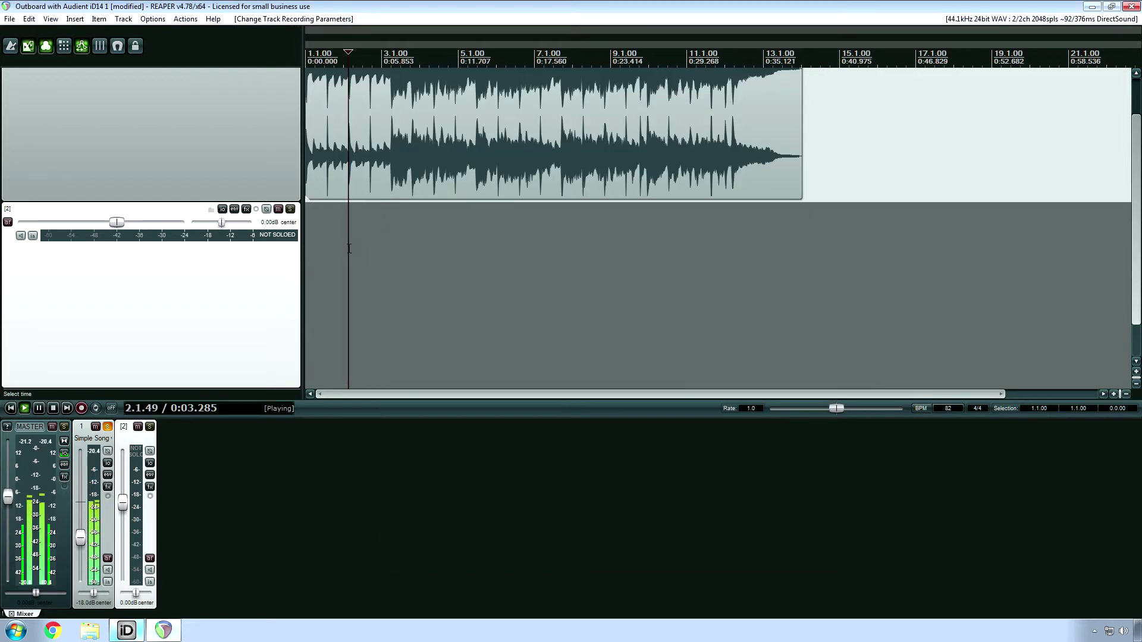
left_click(126, 630)
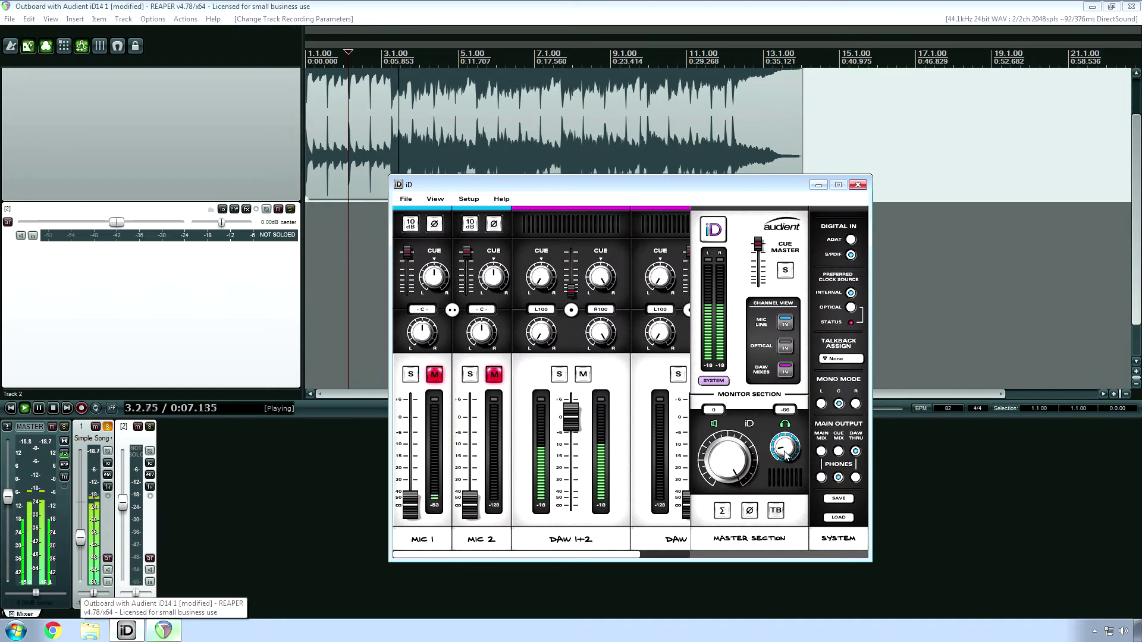
scroll(785, 455, "up", 8)
scroll(785, 455, "up", 5)
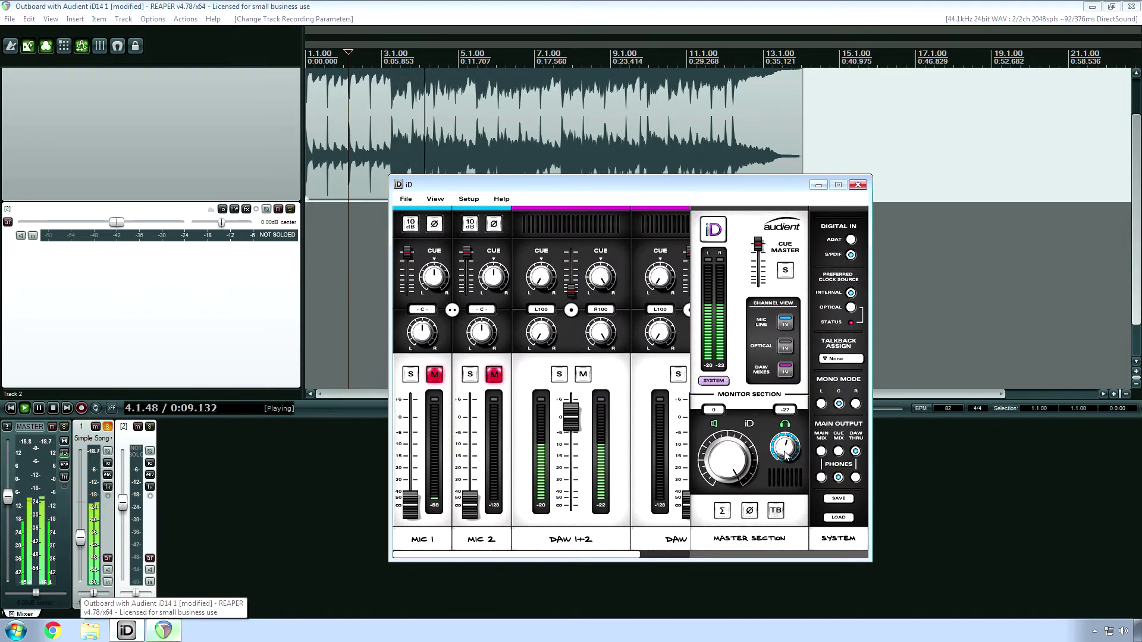
Step: Stop REAPER's playback and return to the iD mixer
left_click(357, 308)
key("space")
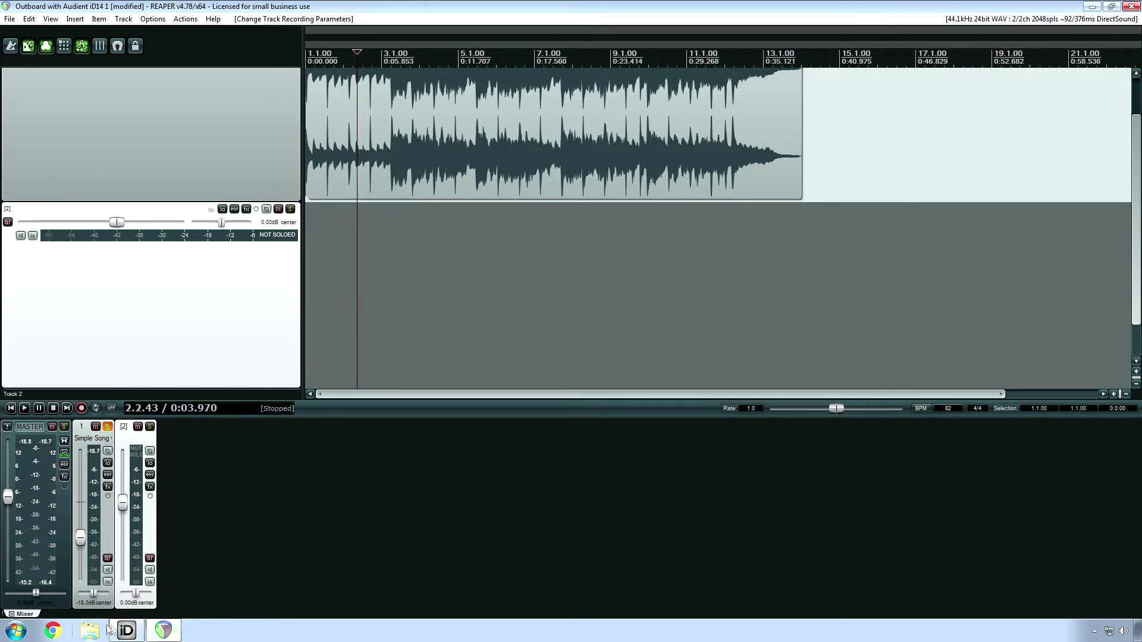
left_click(127, 630)
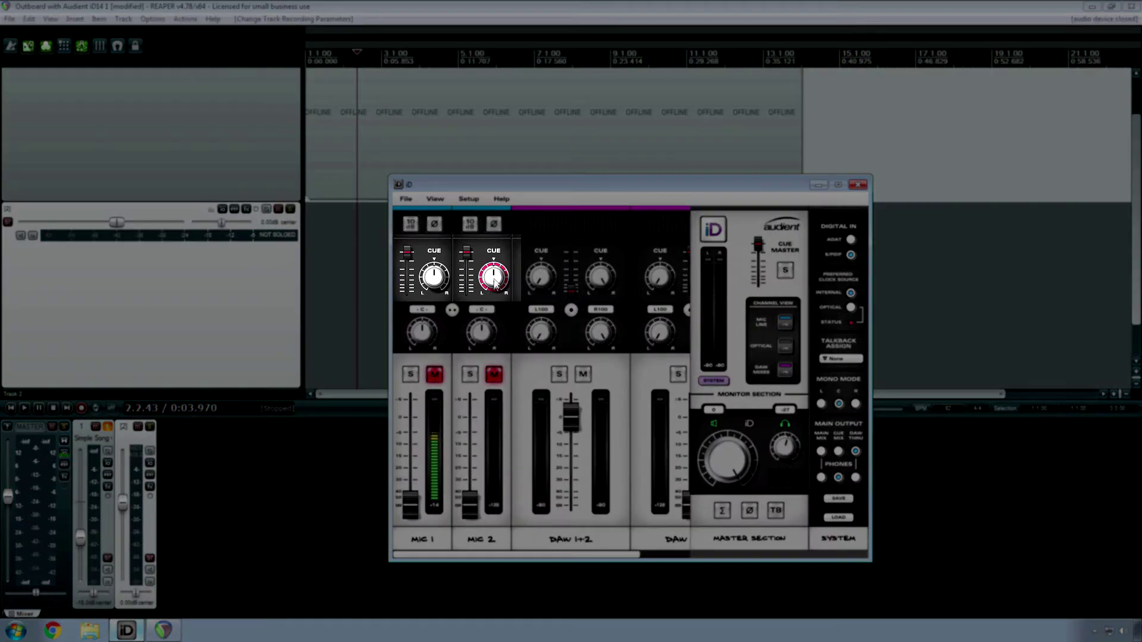
Step: Adjust the MIC 1 and MIC 2 cue pan knobs, resetting MIC 2 to centre
left_click_drag(494, 285, 500, 223)
double_click(493, 276)
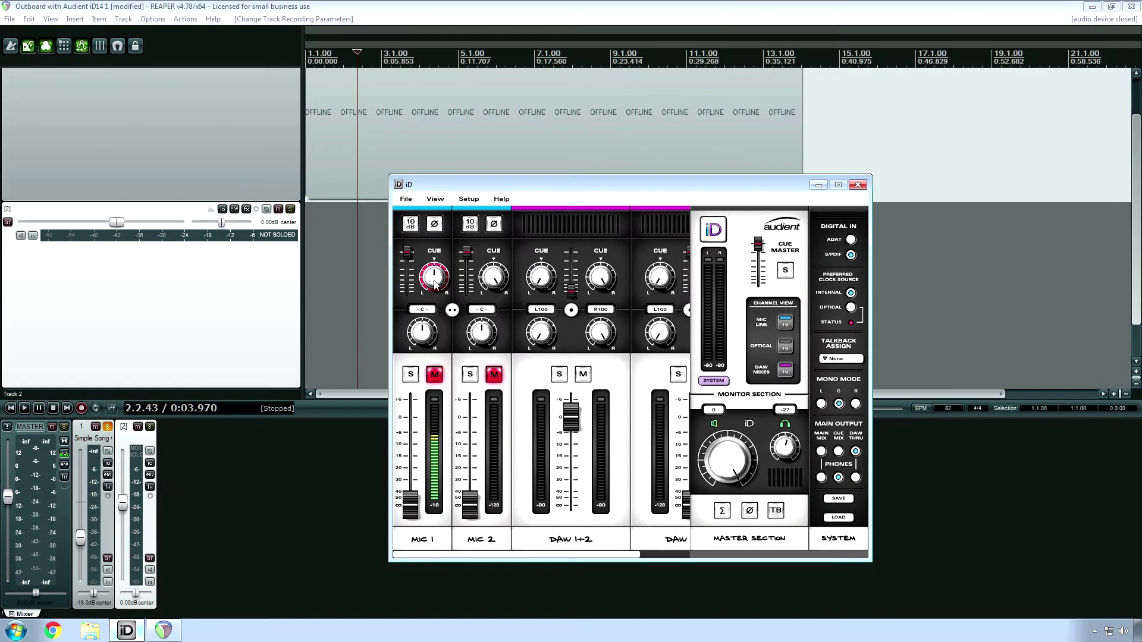
left_click_drag(435, 284, 447, 414)
Step: Turn the MIC 2 and MIC 1 cue sends fully down
mouse_move(467, 262)
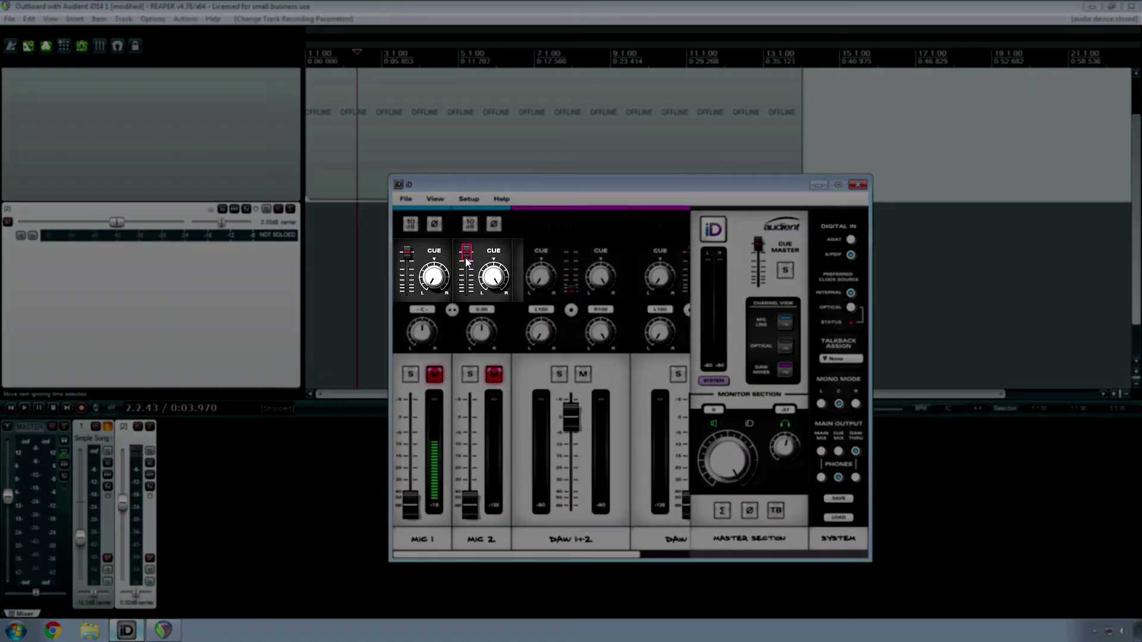
left_click_drag(467, 262, 467, 298)
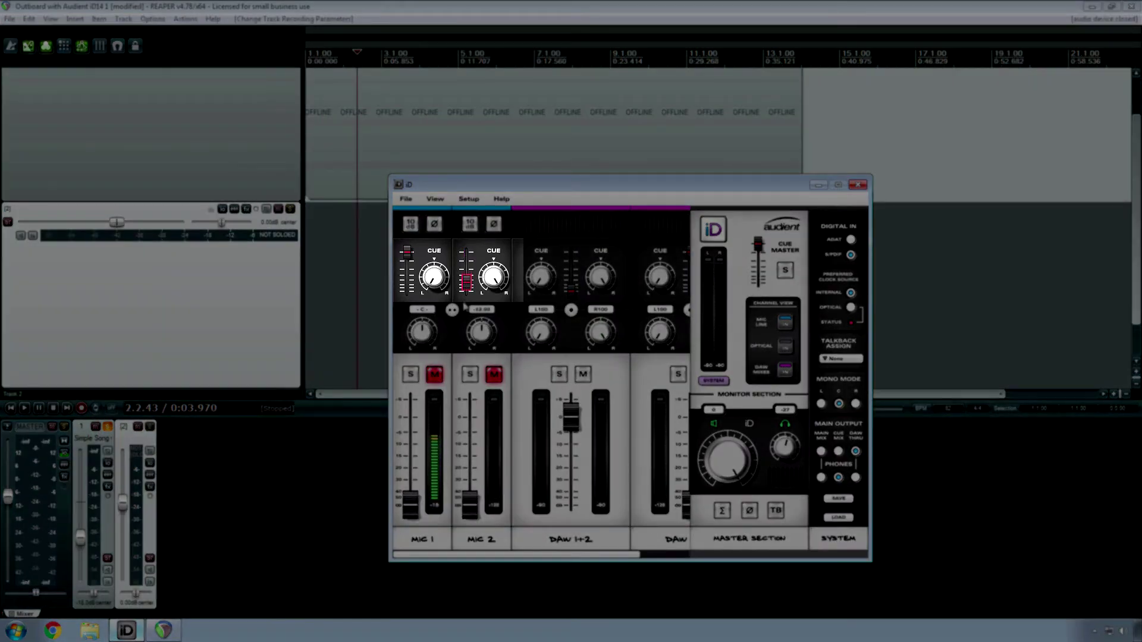
left_click_drag(407, 251, 407, 292)
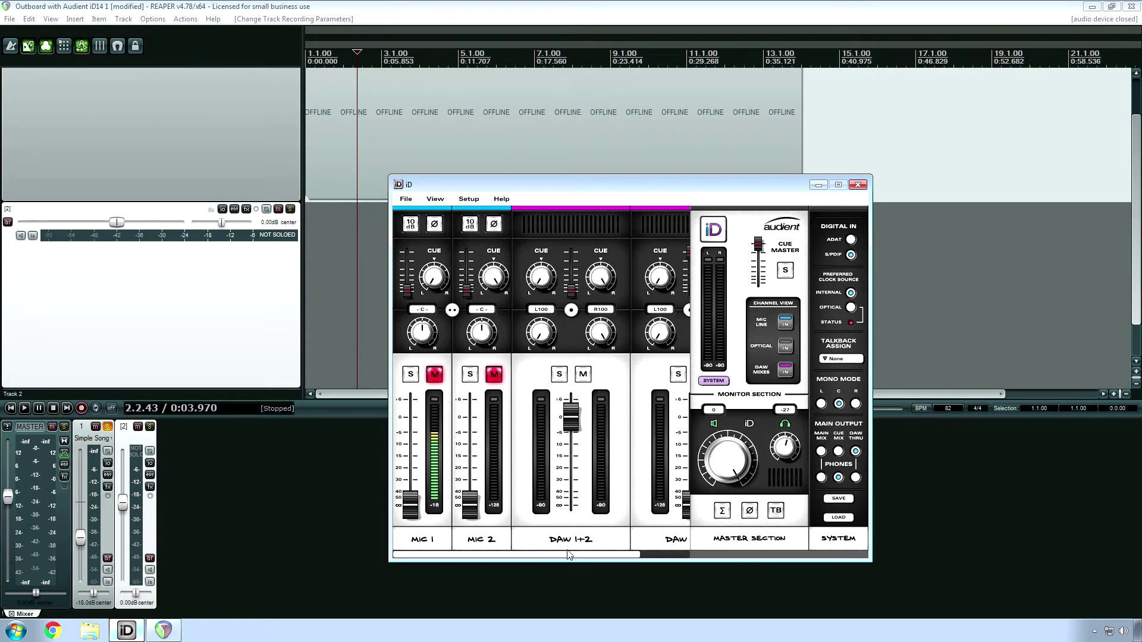
Step: Drop the DAW 3+4 cue send, restore it to 0.00, and return to REAPER
left_click_drag(566, 559, 684, 562)
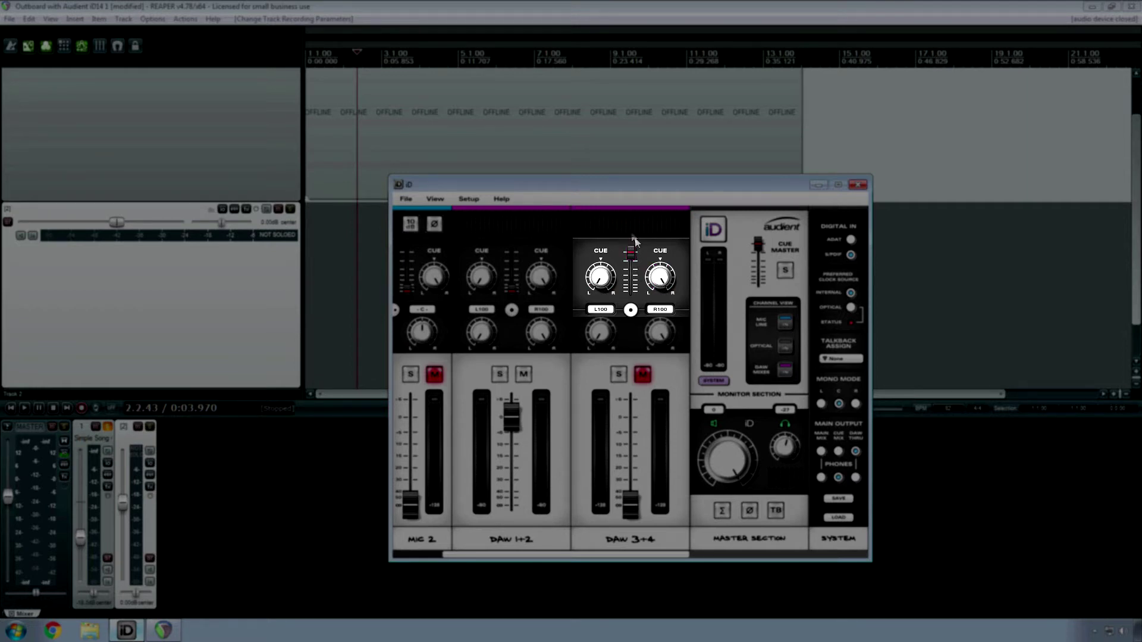
left_click_drag(631, 255, 639, 343)
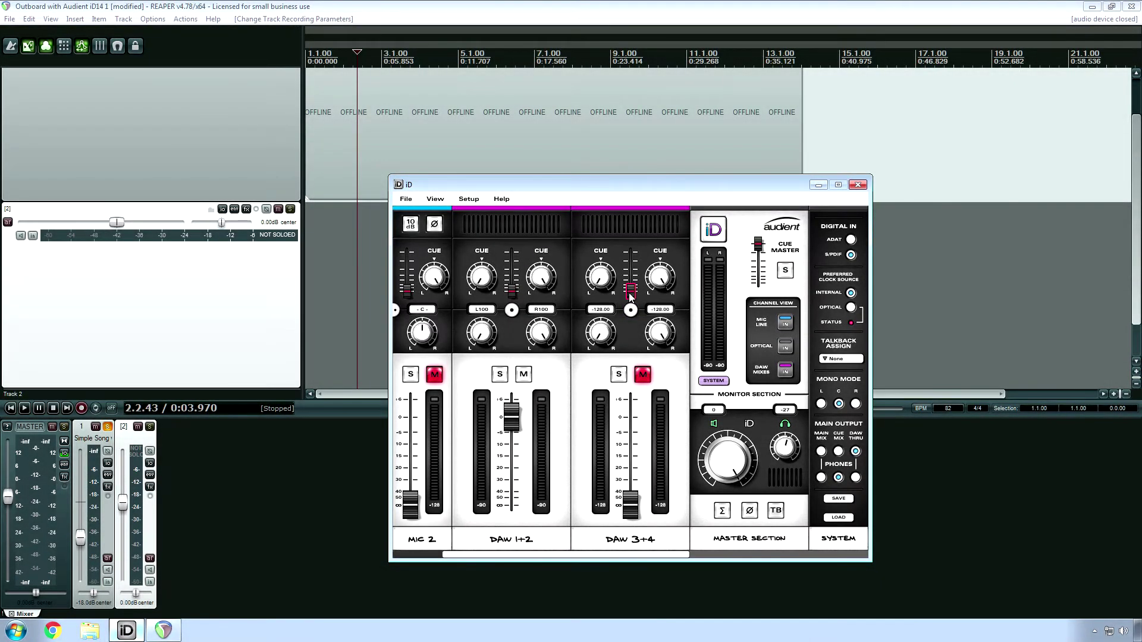
left_click_drag(630, 296, 631, 253)
left_click(215, 298)
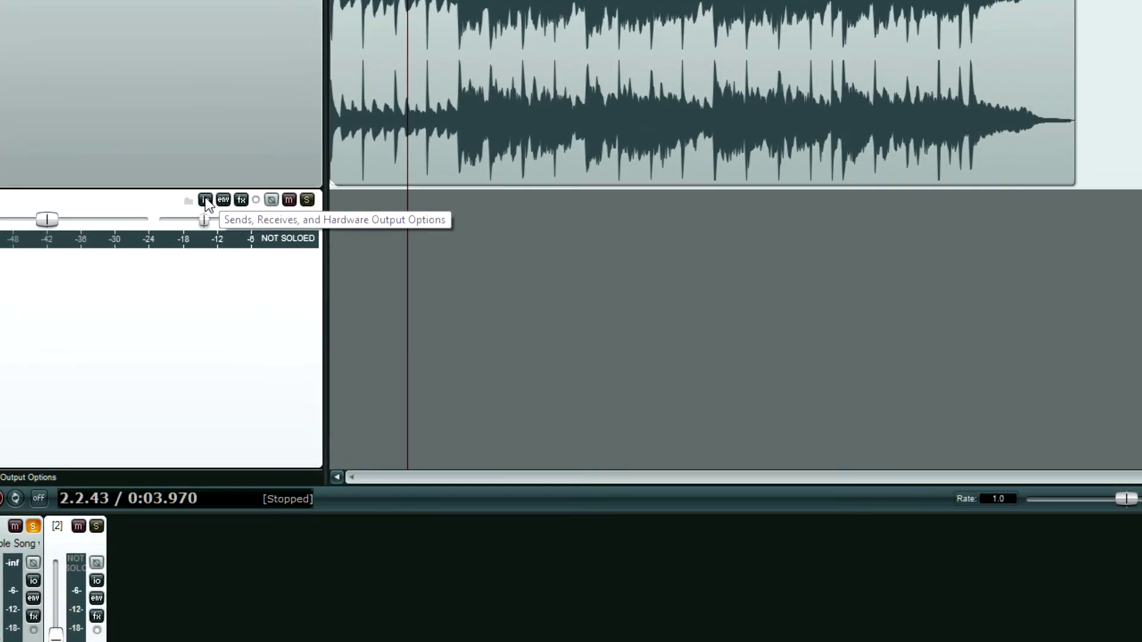
Step: Add an Analogue 3 / Analogue 4 hardware output to Track 2's routing
left_click(205, 200)
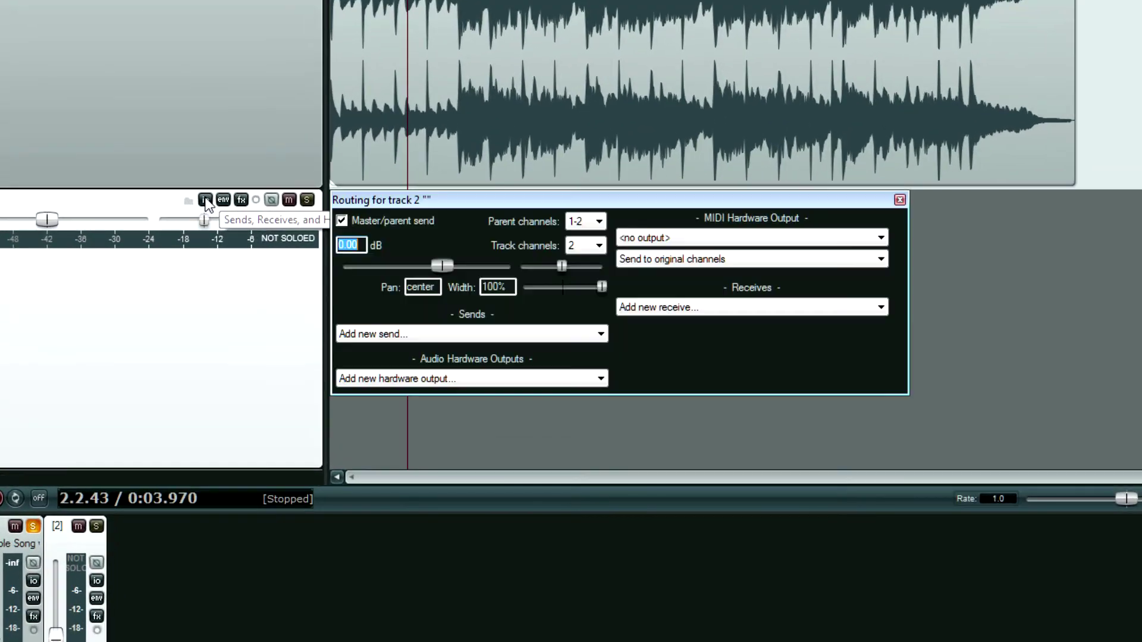
left_click(459, 382)
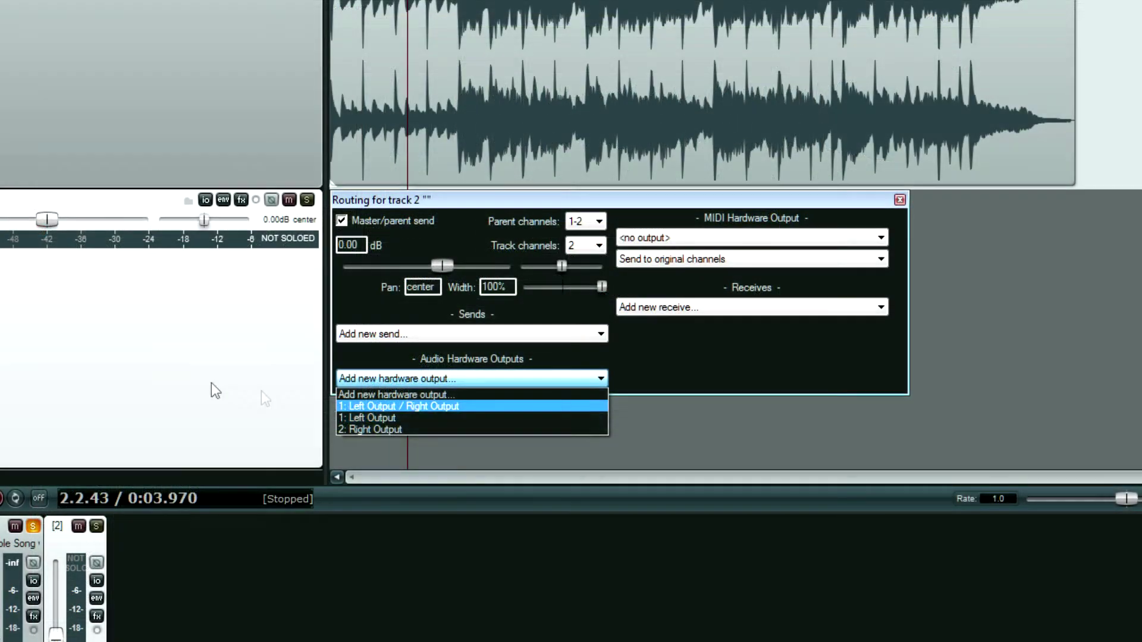
left_click(211, 383)
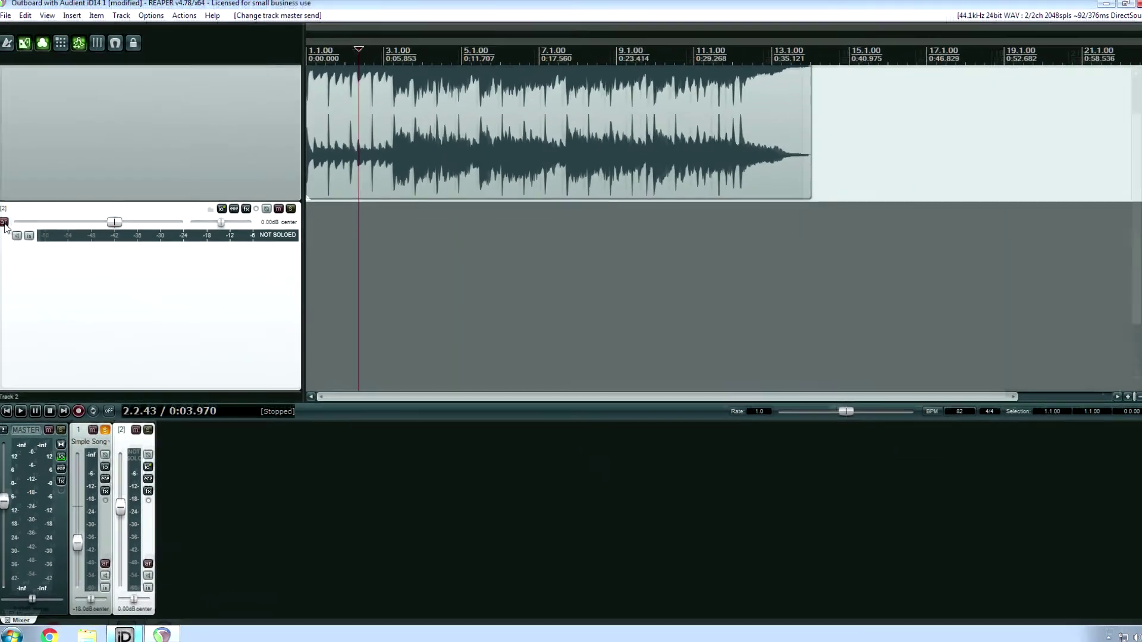
Step: Arm Track 2 to record from the stereo Left / Right input with record monitoring on
left_click(4, 222)
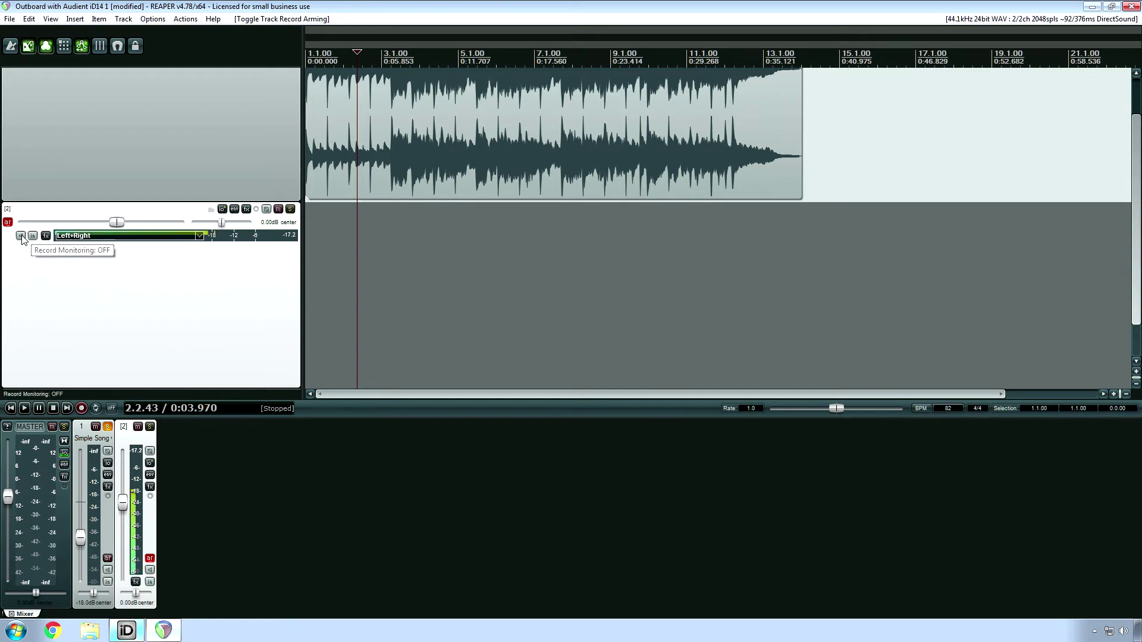
left_click(101, 236)
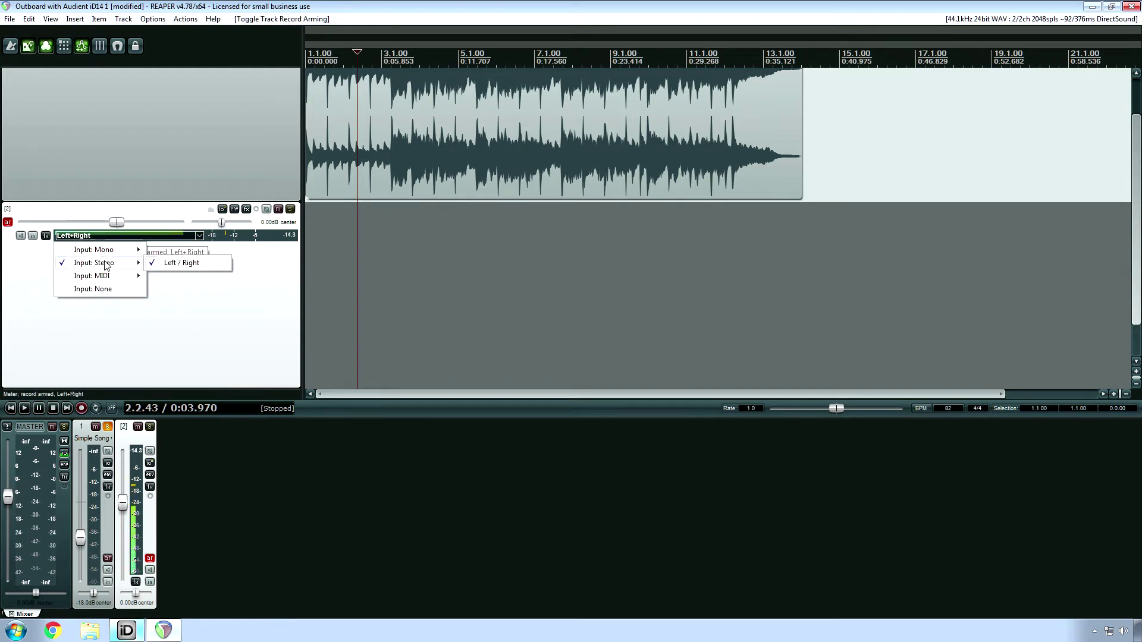
left_click(12, 256)
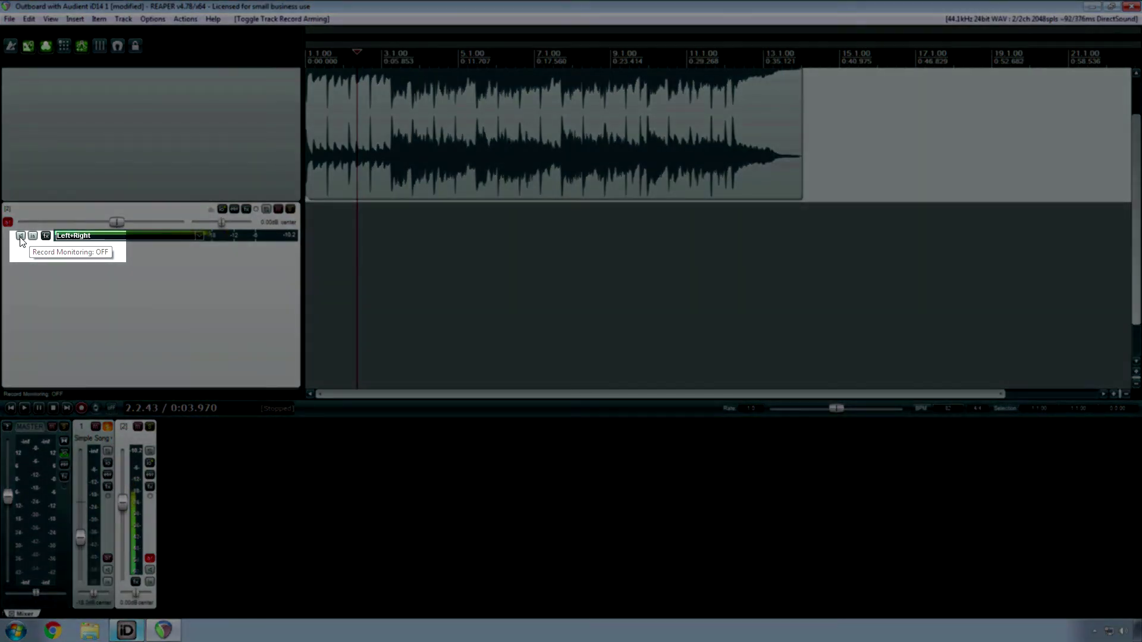
left_click(20, 236)
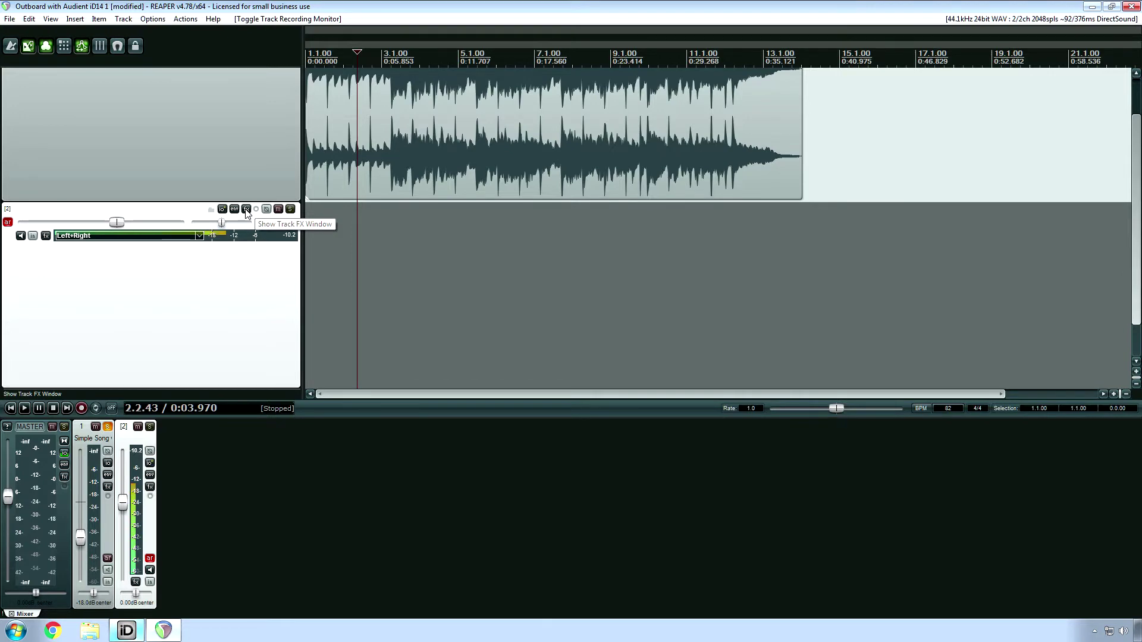
Step: Drag the Simple Song with Vocals item on track 1 slightly right so it starts just after the project start
left_click(376, 175)
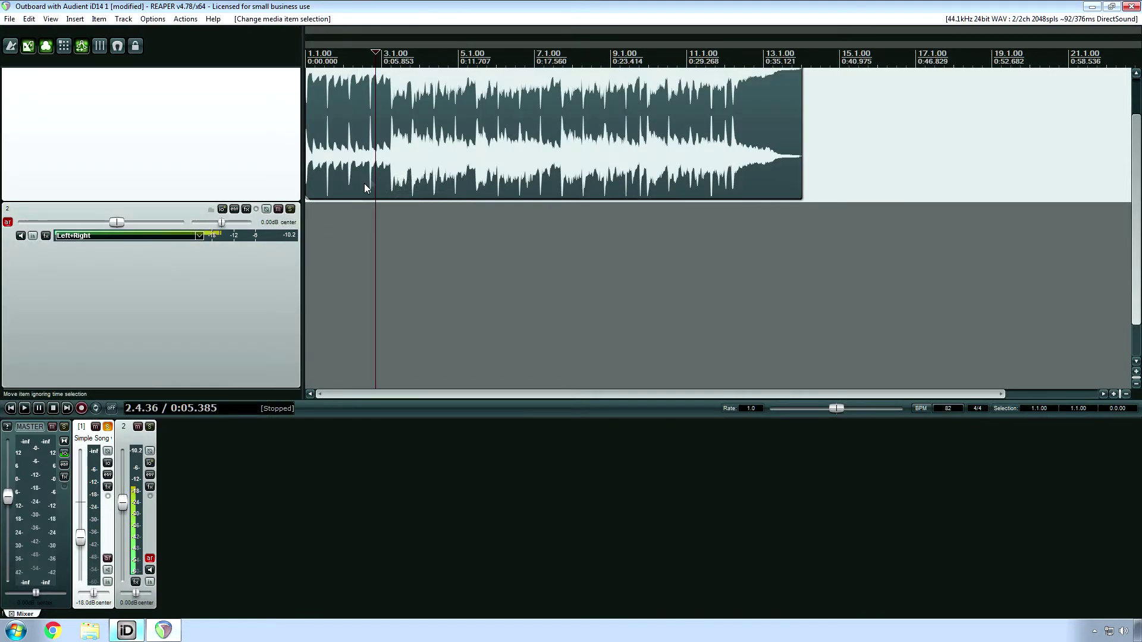
key("Home")
scroll(347, 191, "up", 5)
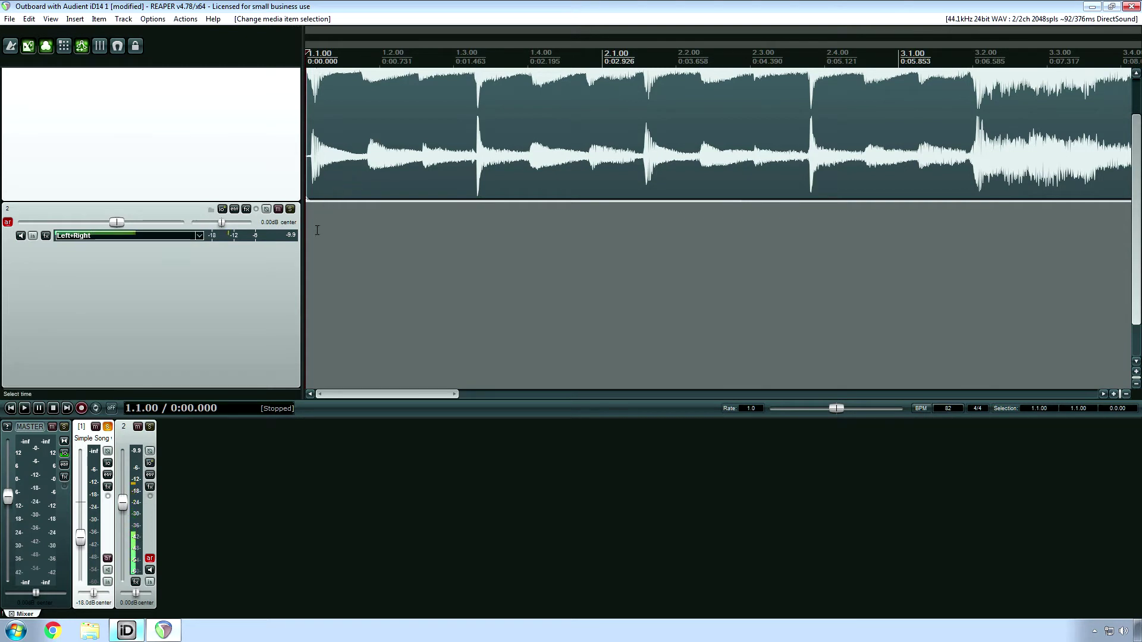
left_click(371, 234)
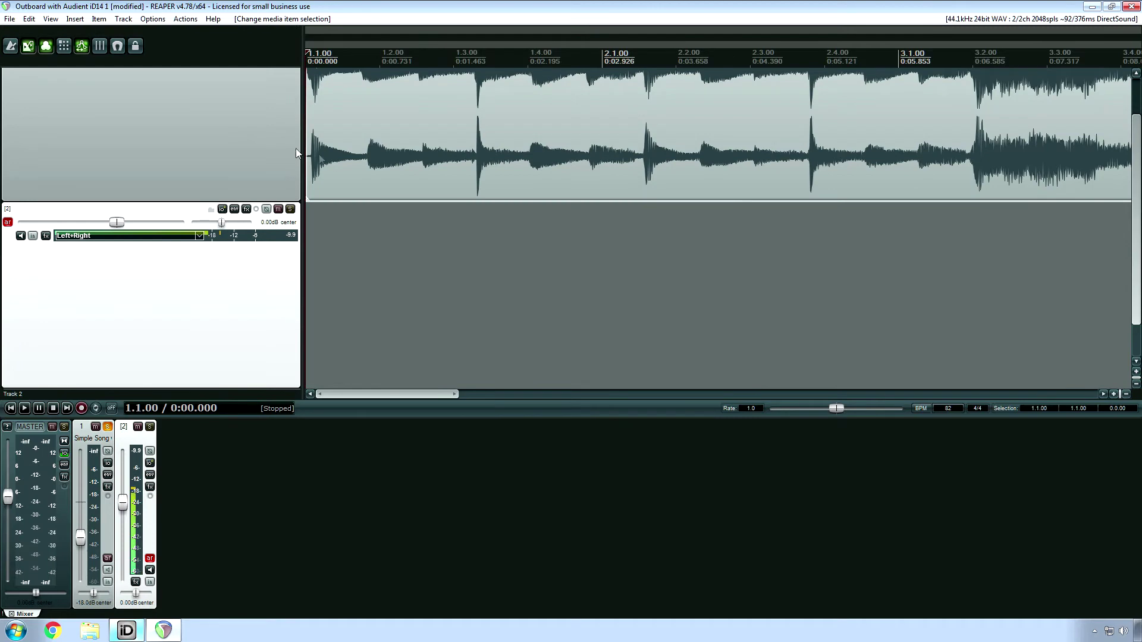
left_click(348, 162)
scroll(341, 167, "up", 3)
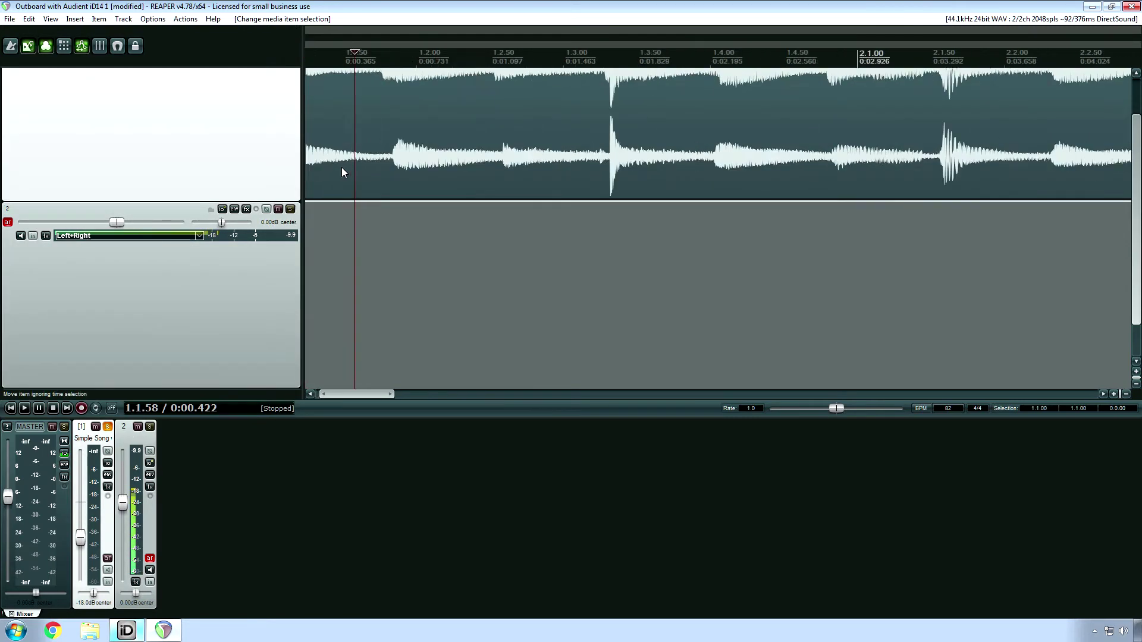
key("Home")
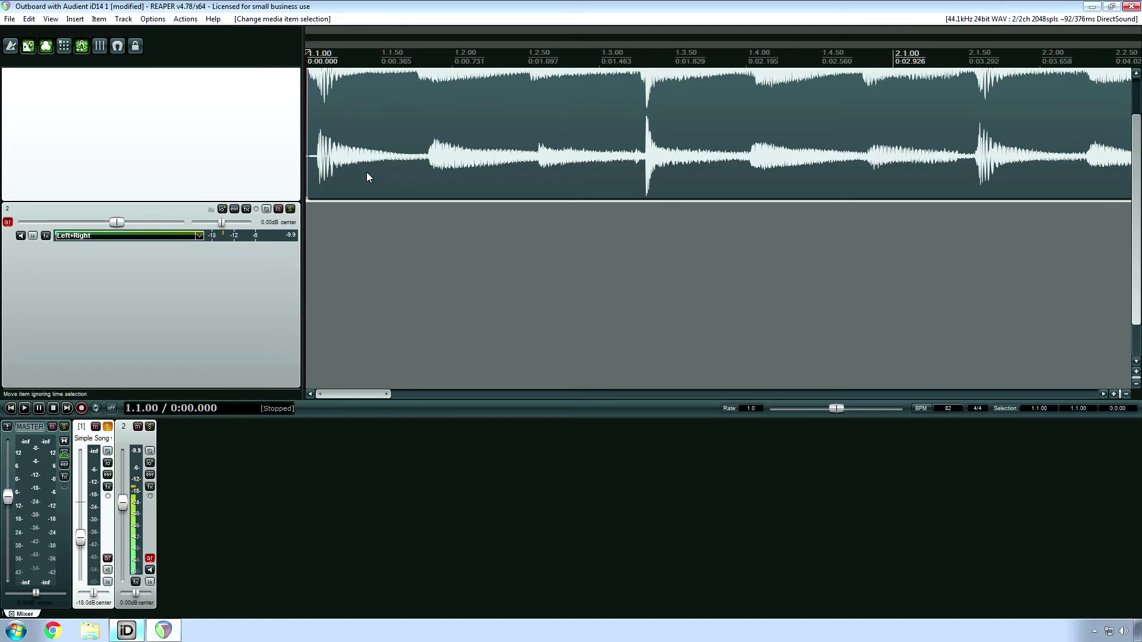
left_click_drag(366, 172, 405, 182)
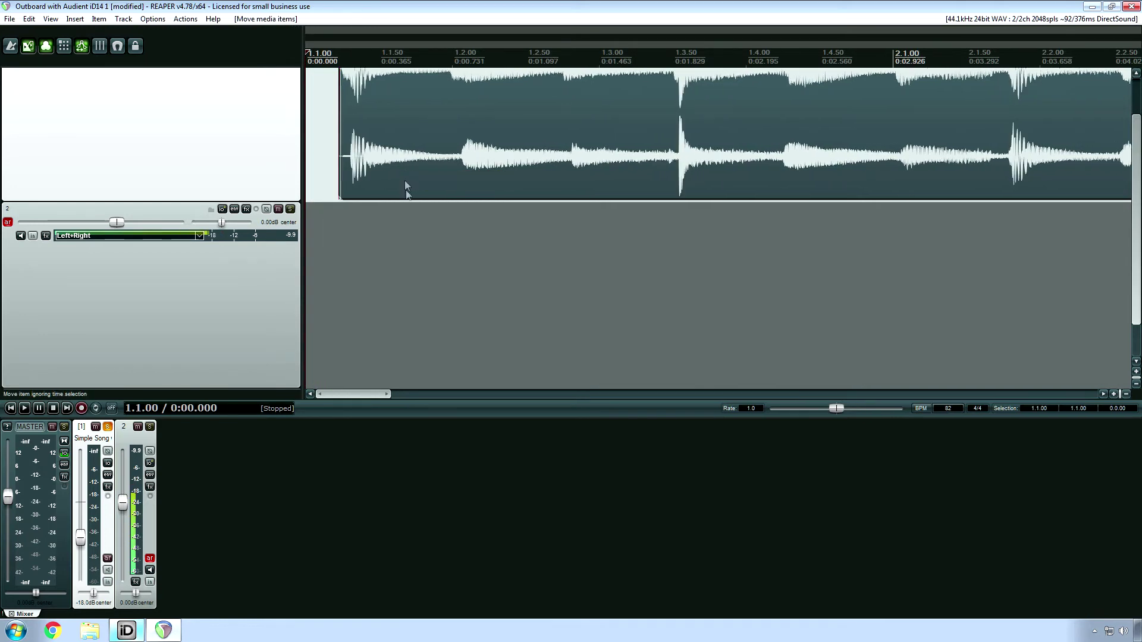
left_click(407, 224)
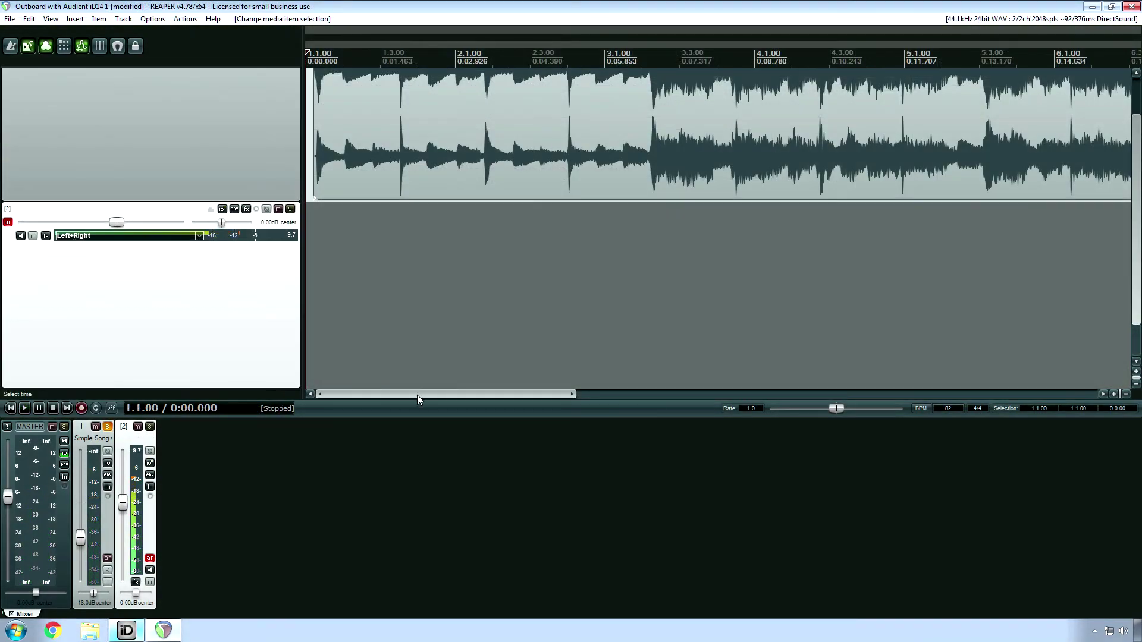
left_click_drag(418, 394, 912, 387)
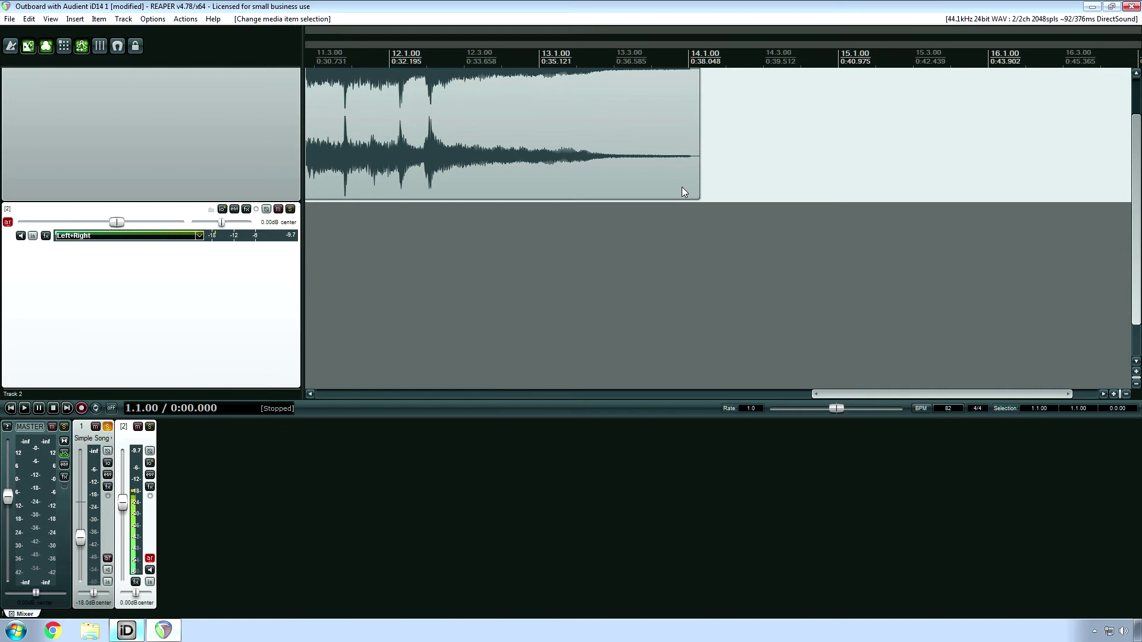
left_click_drag(862, 394, 390, 377)
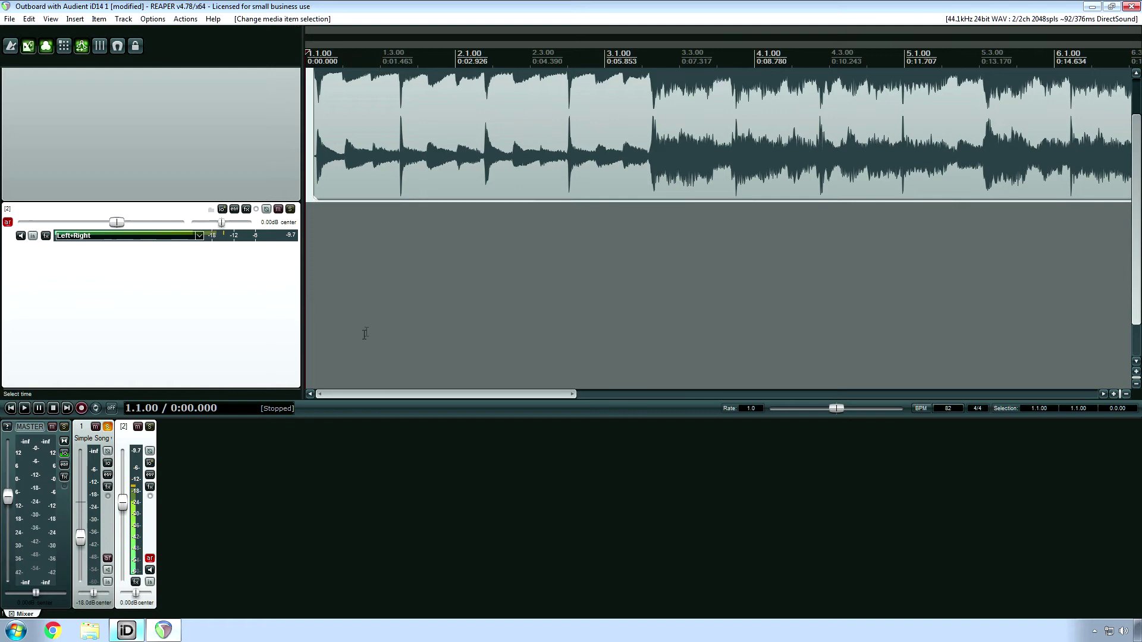
Step: Bring the iD mixer forward, start saving its configuration as a preset, then cancel
left_click(127, 630)
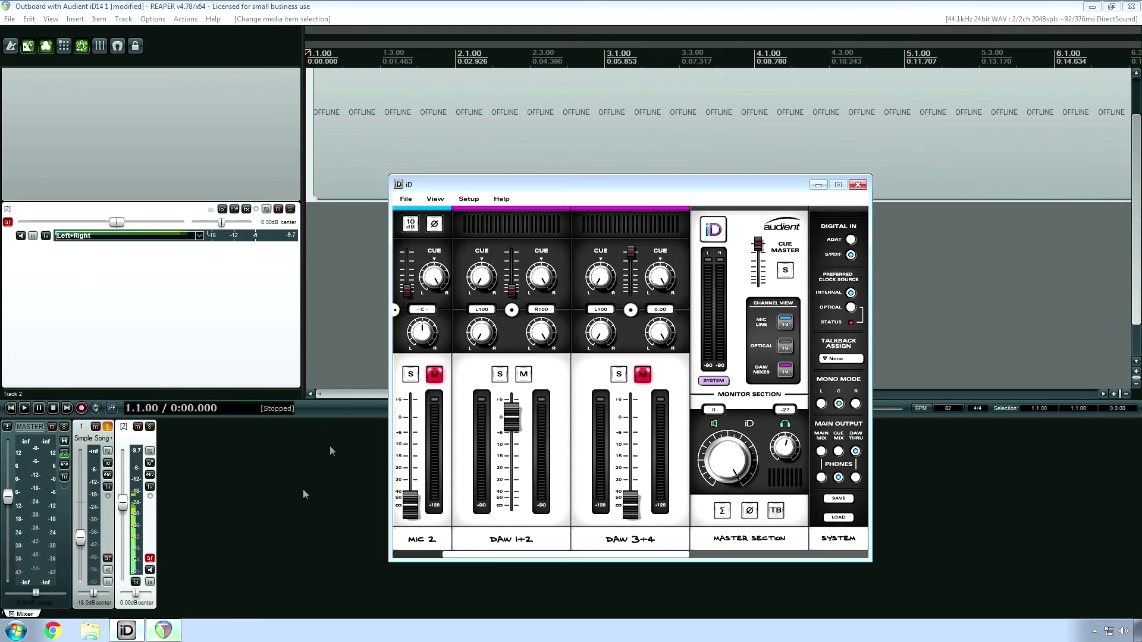
left_click(406, 199)
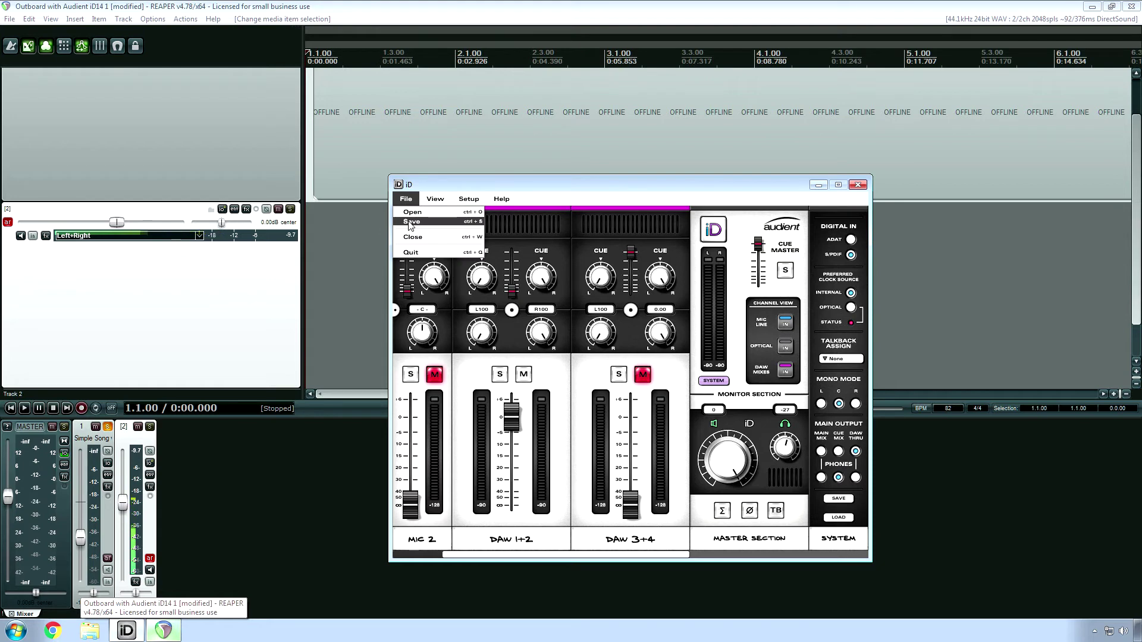
left_click(410, 222)
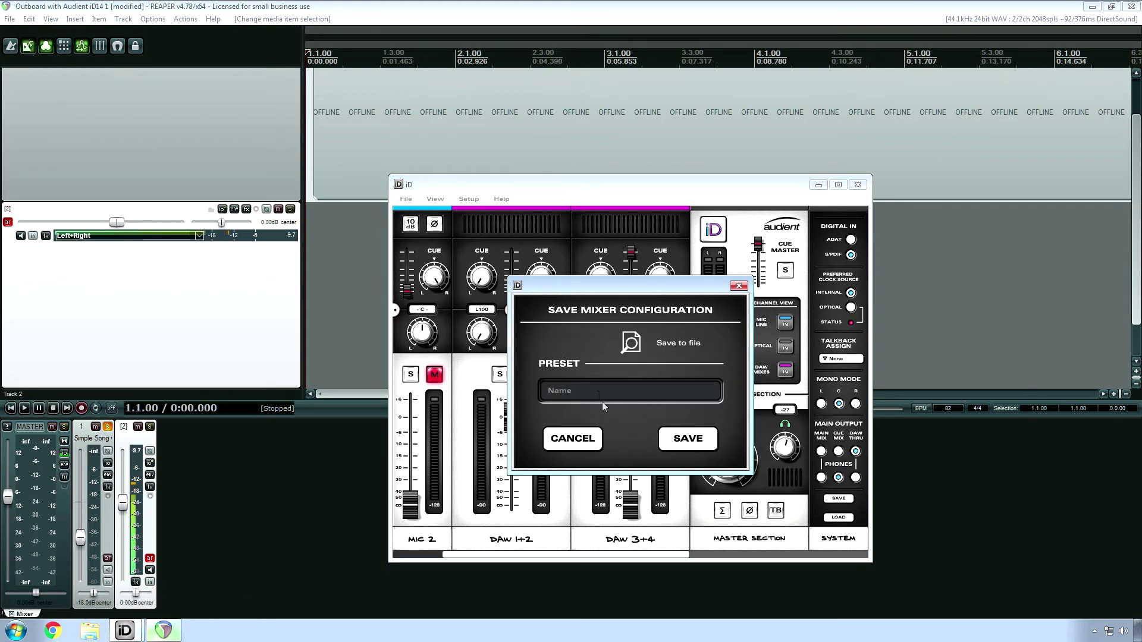
left_click(586, 437)
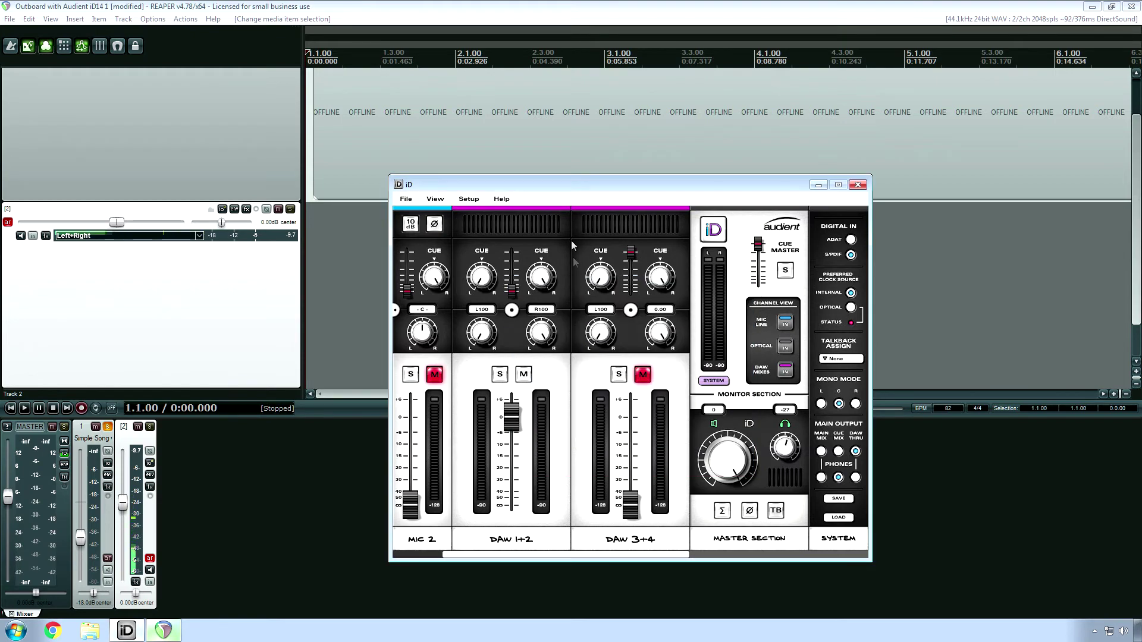
Step: Turn the DAW 3+4 cue send down and raise the DAW 1+2 cue level to full
left_click_drag(581, 193, 468, 187)
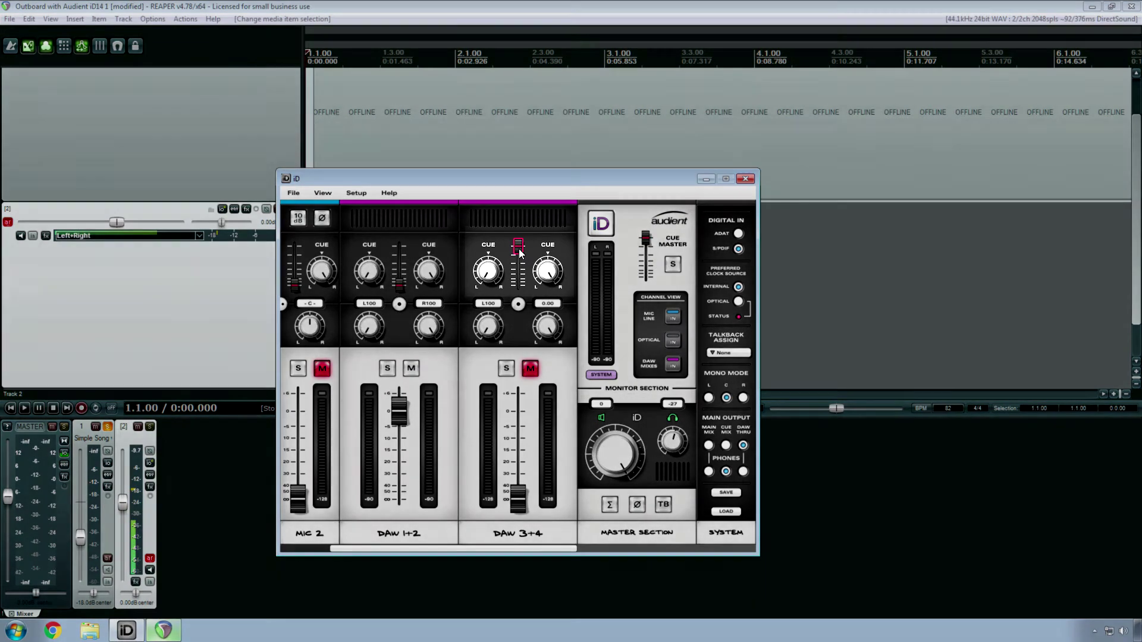
left_click_drag(519, 253, 518, 286)
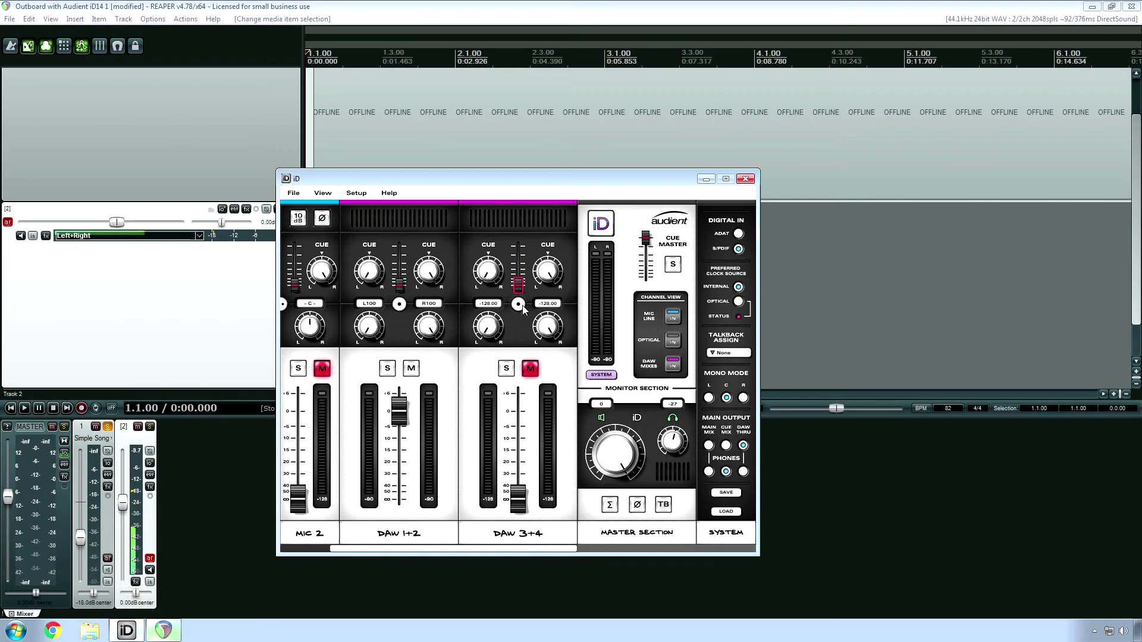
left_click(399, 287)
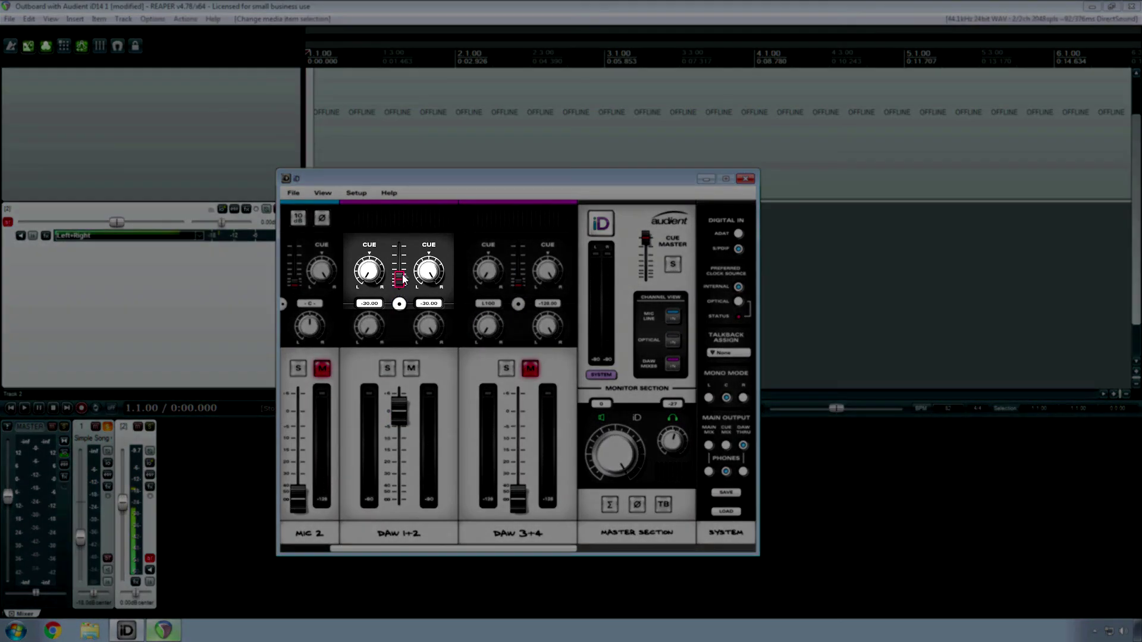
left_click_drag(400, 287, 399, 244)
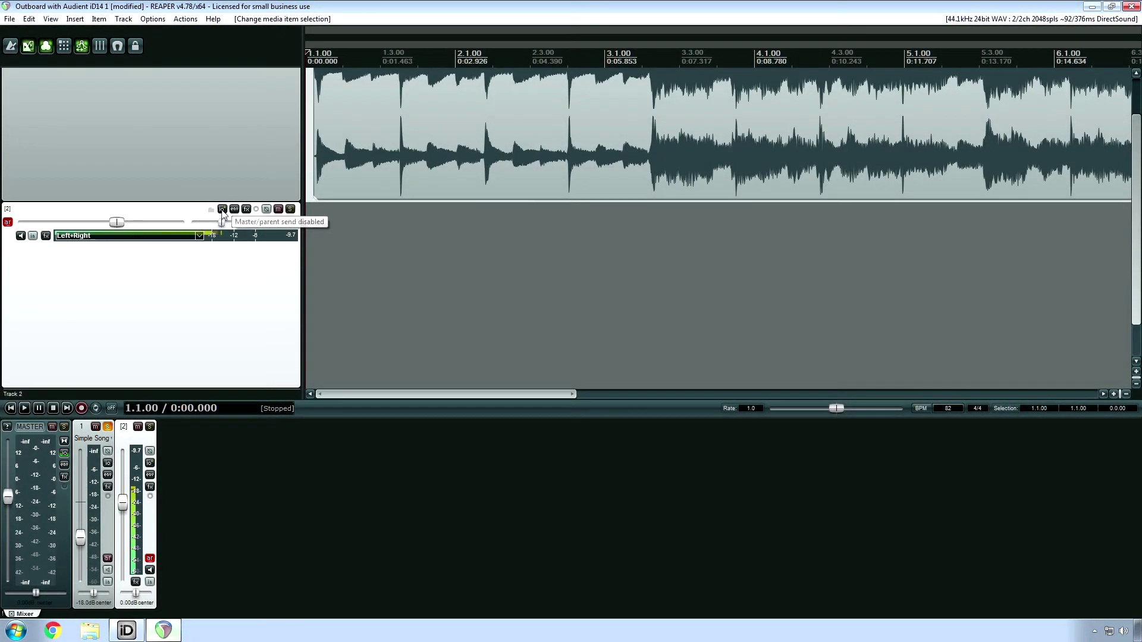
Step: Re-enable track 2's Master/parent send in its routing window, adding no hardware output
left_click(222, 210)
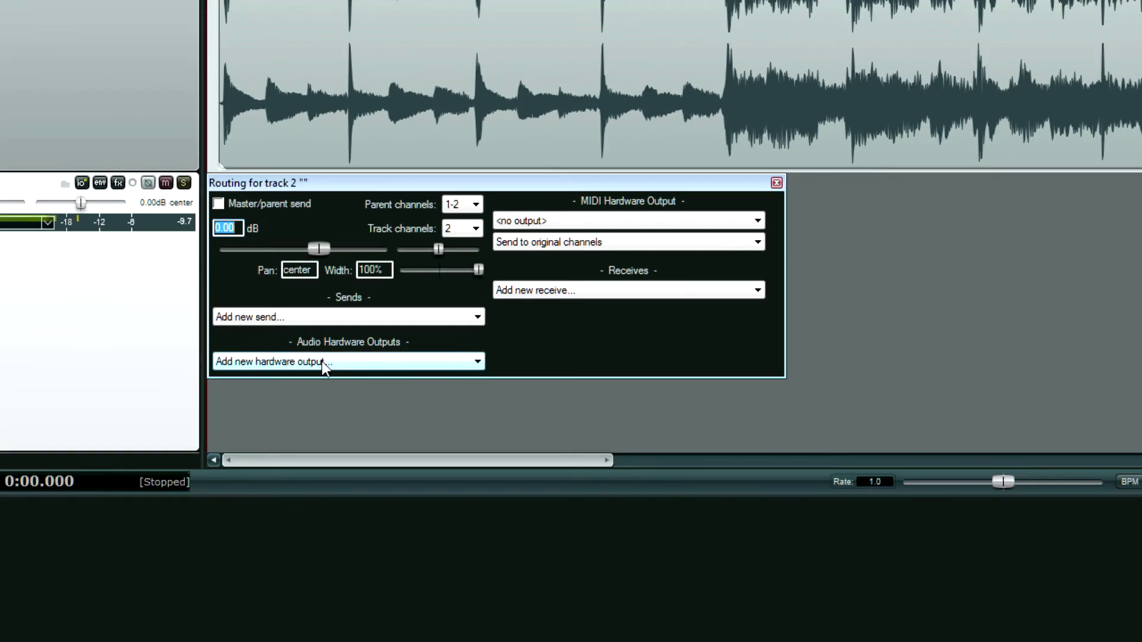
left_click(353, 361)
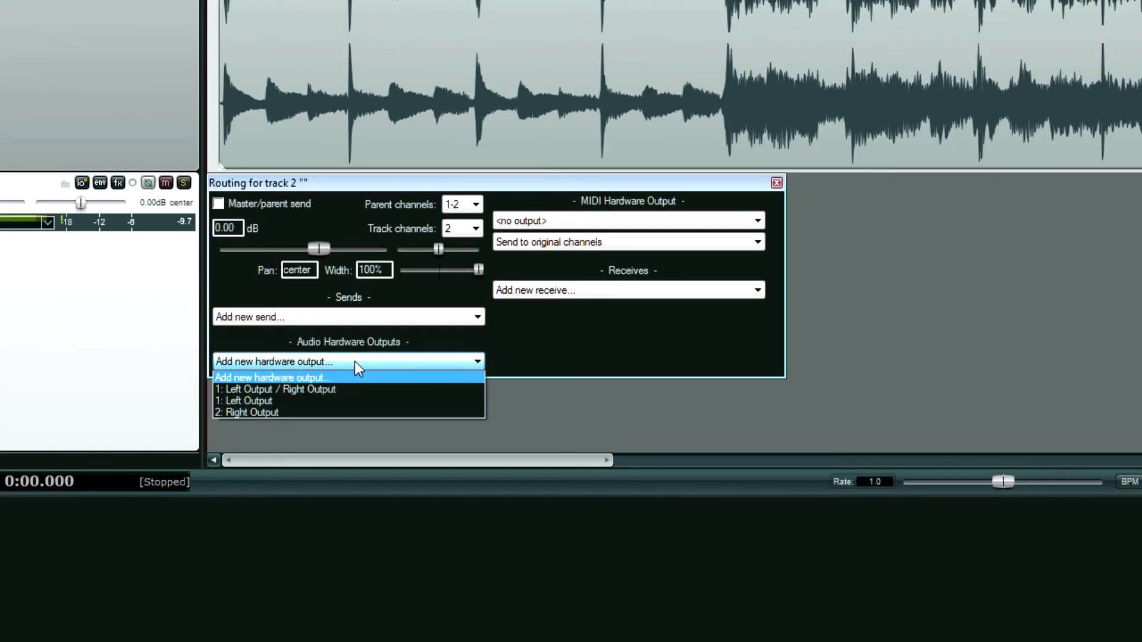
left_click(354, 362)
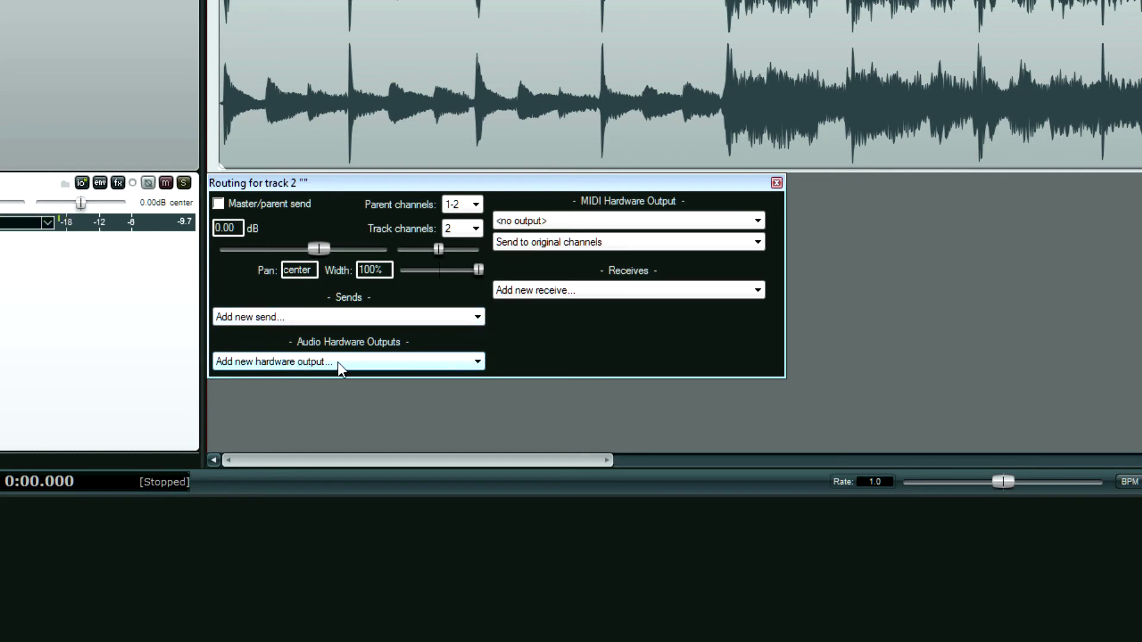
left_click(222, 205)
left_click(775, 184)
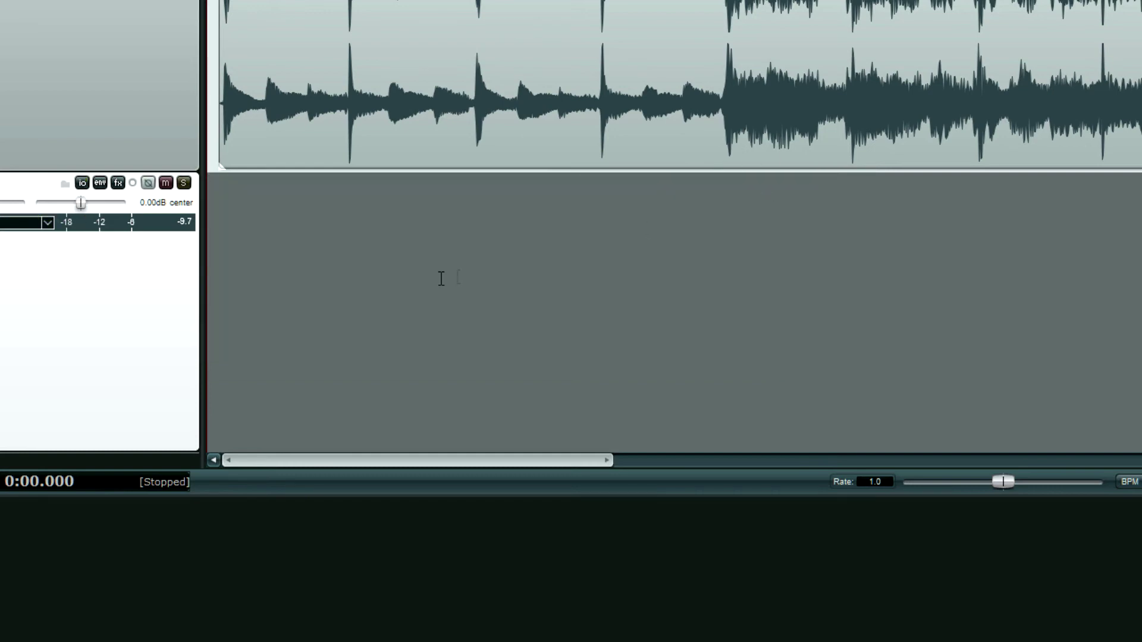
Step: Take track 2 out of record-arm and place the edit cursor near the project start
left_click(424, 270)
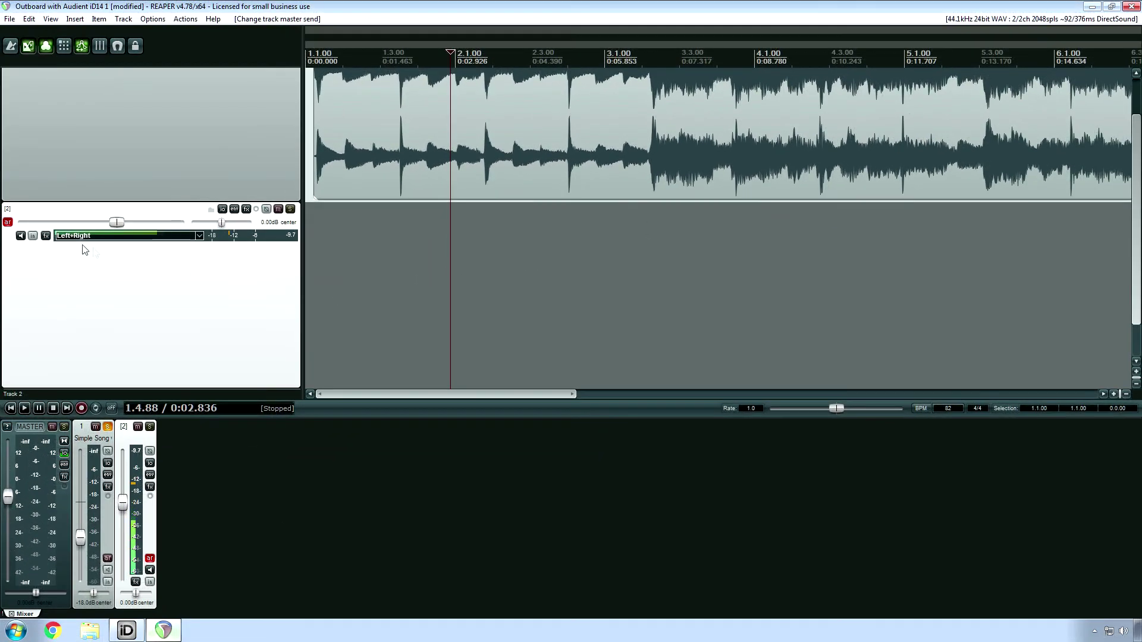
left_click(8, 223)
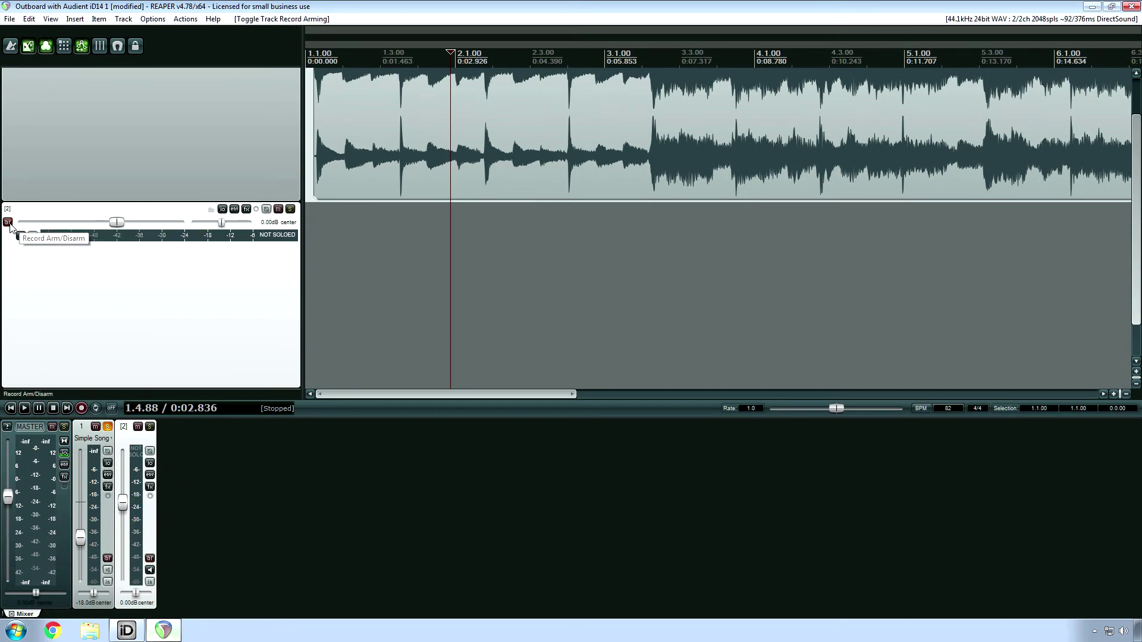
left_click(341, 289)
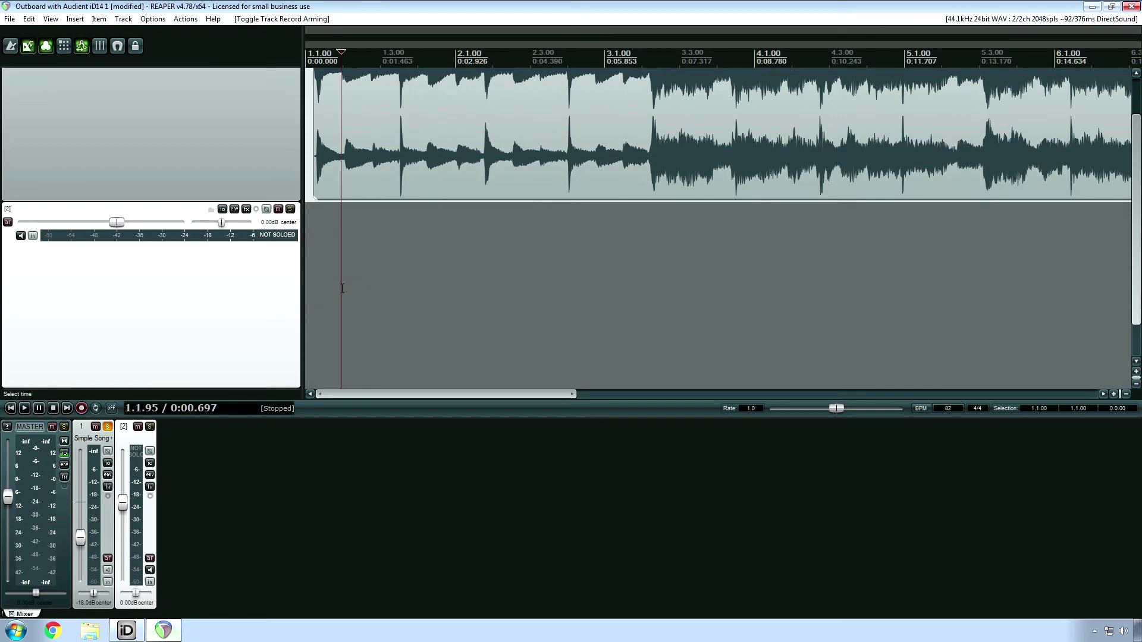
Step: Unmute Simple Song with Vocals and play both tracks from just before the song with the master lowered
key("Home")
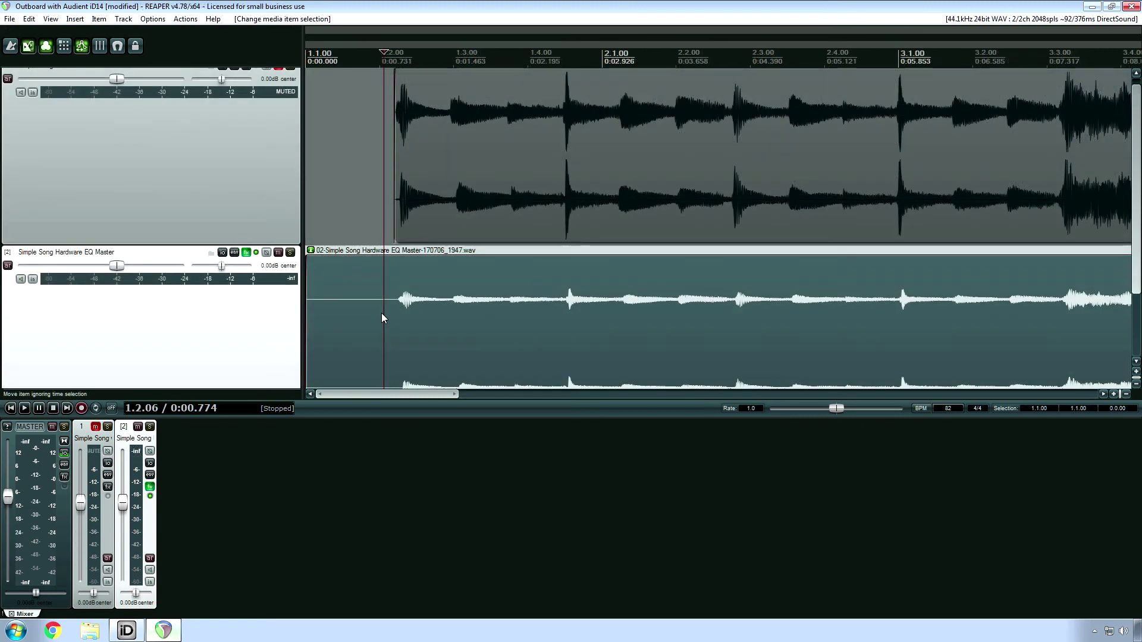
scroll(419, 310, "down", 5)
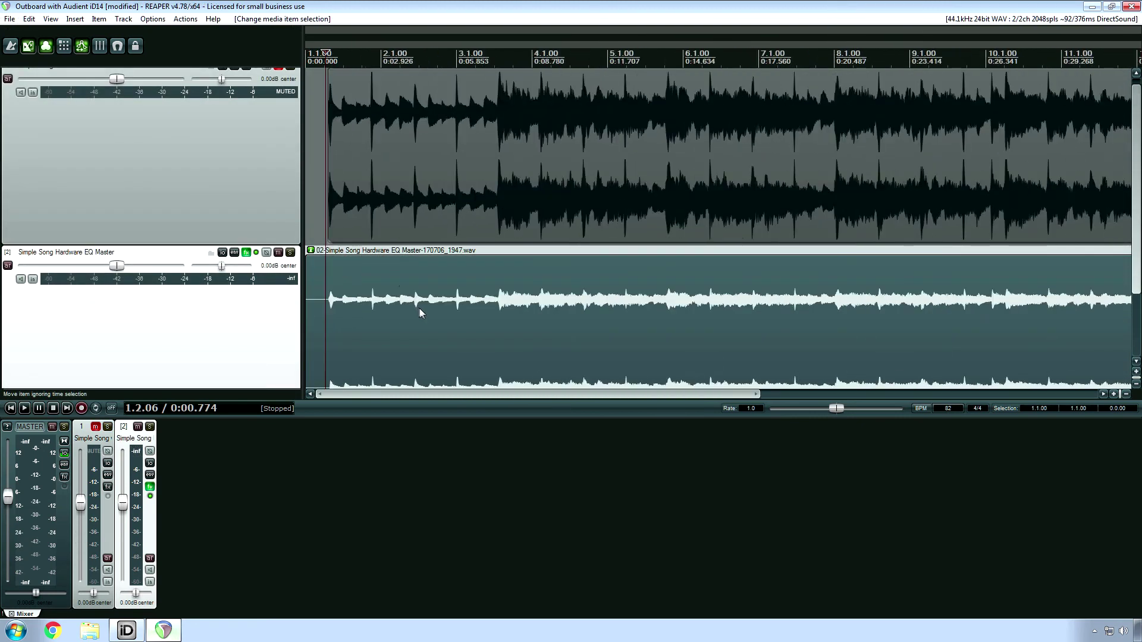
left_click(277, 69)
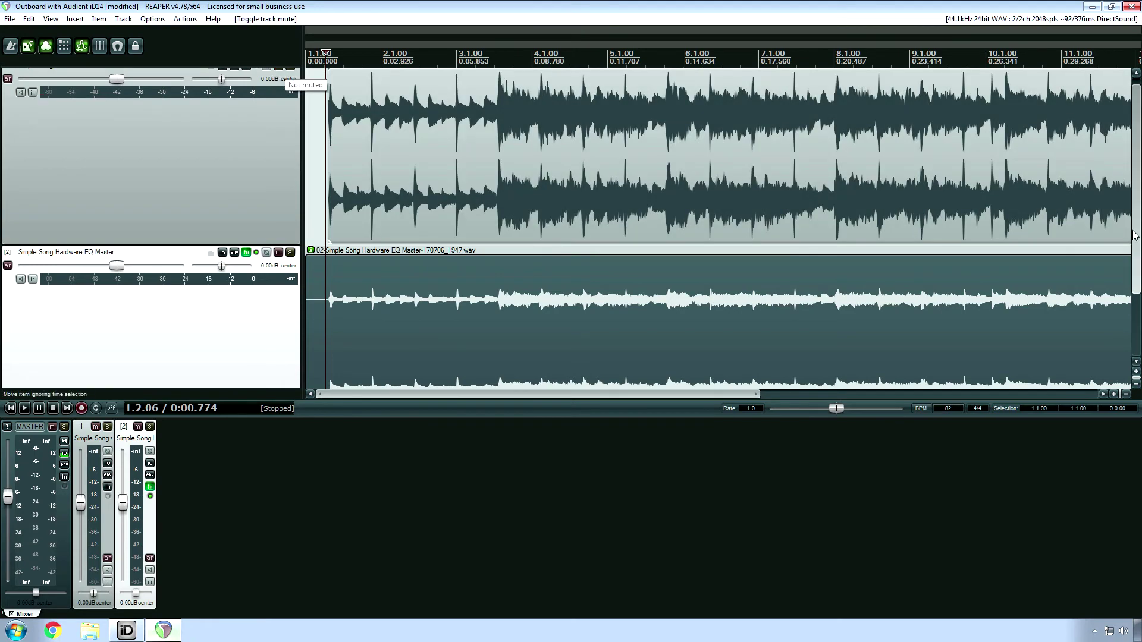
scroll(1134, 235, "up", 1)
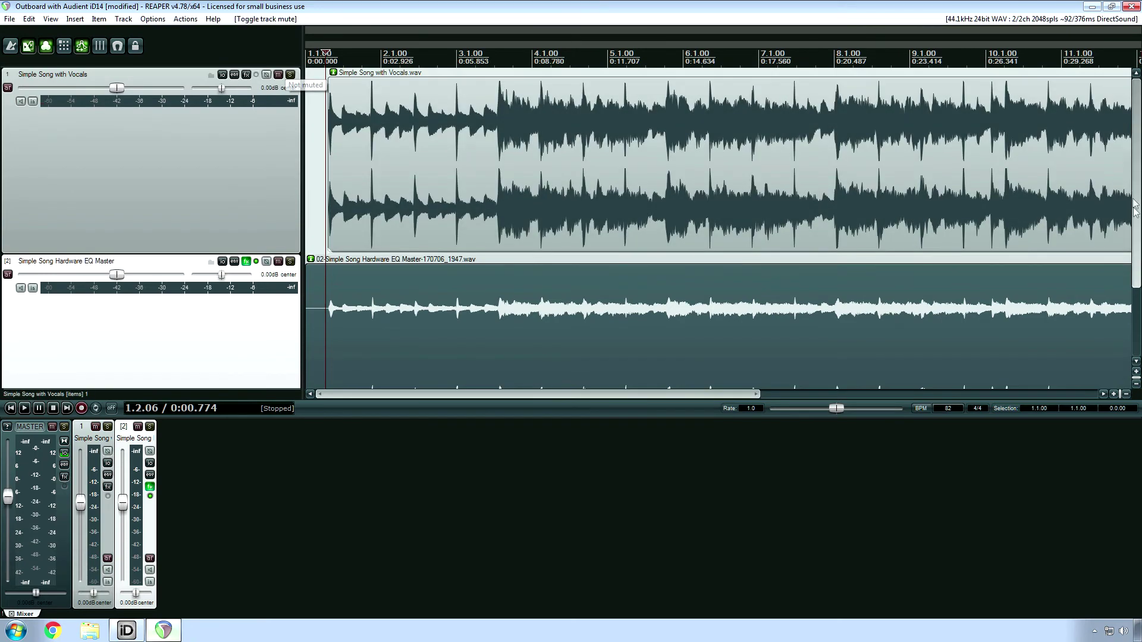
left_click(325, 326)
scroll(325, 326, "up", 5)
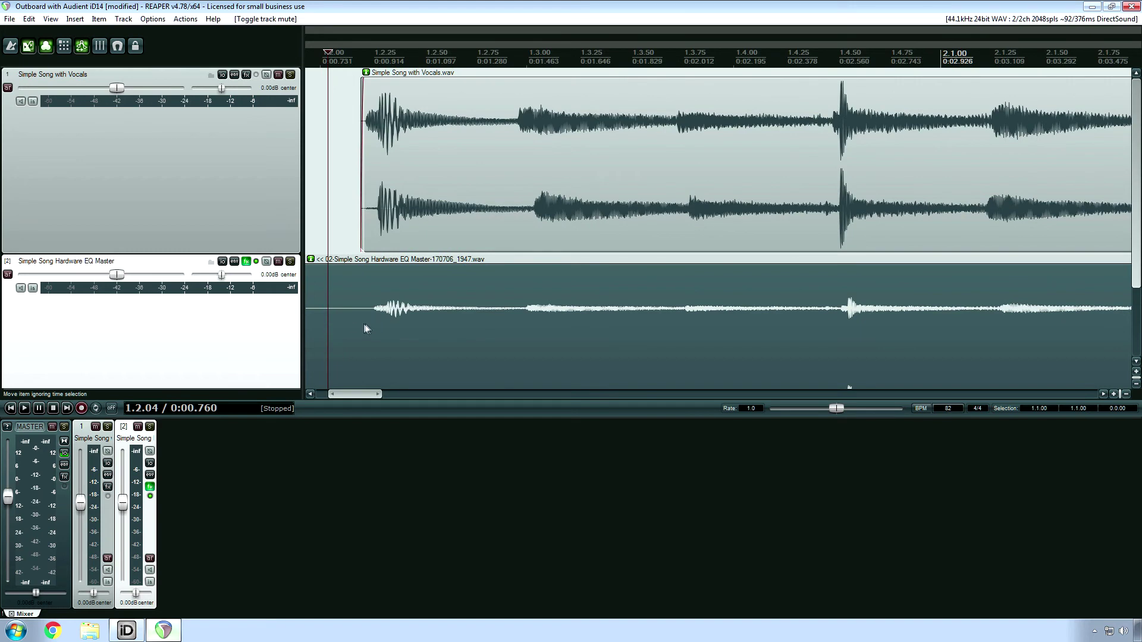
left_click(353, 320)
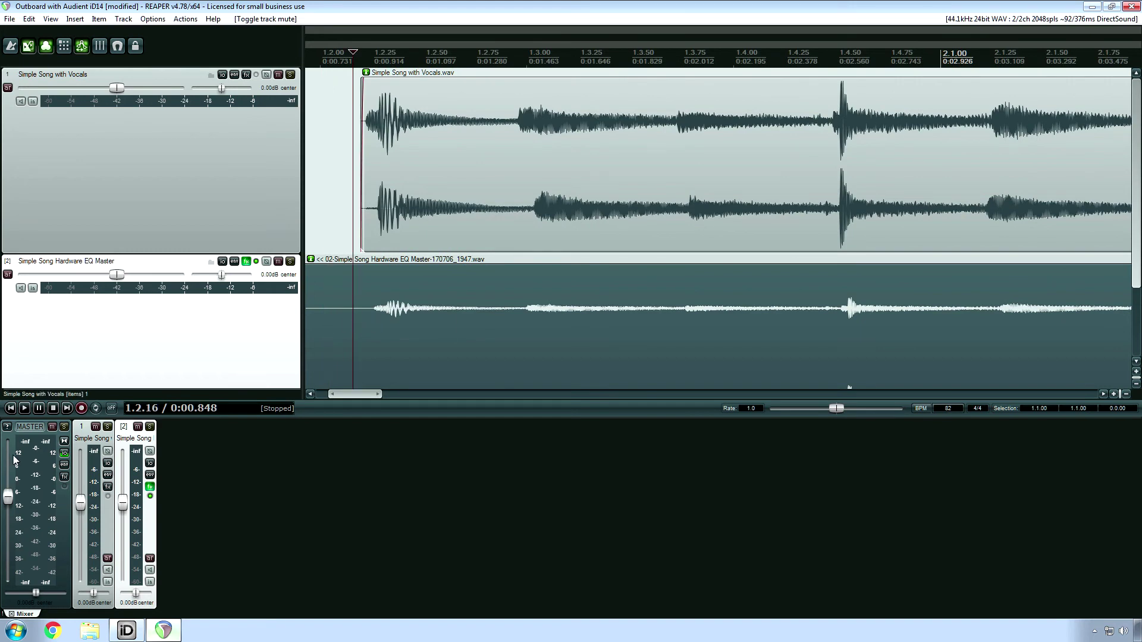
left_click_drag(8, 497, 8, 542)
key("space")
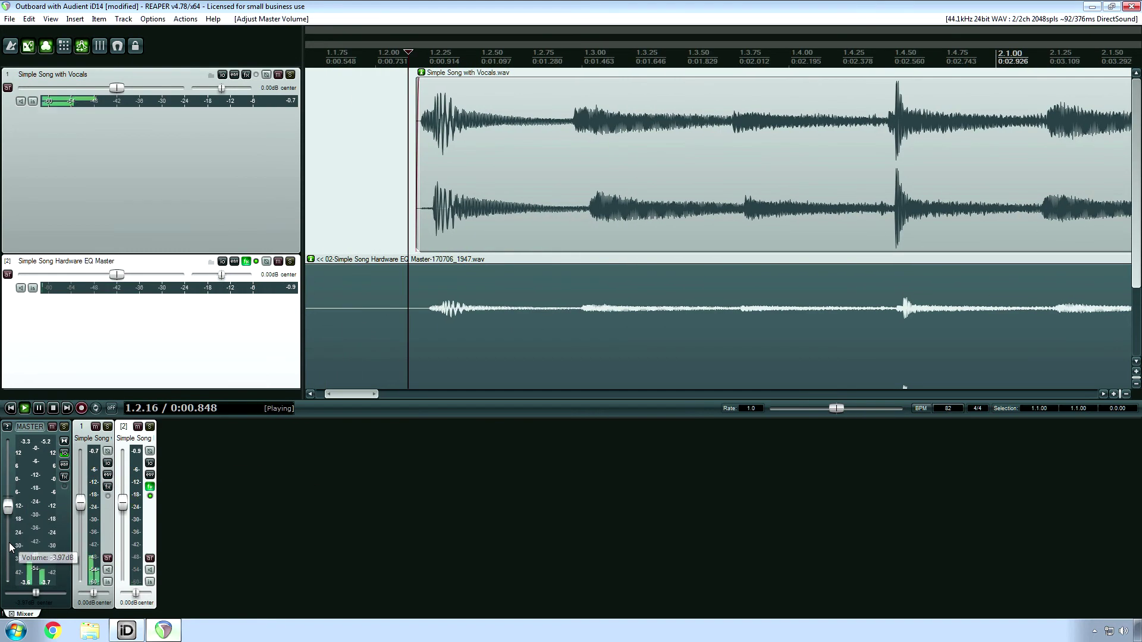
scroll(9, 544, "up", 8)
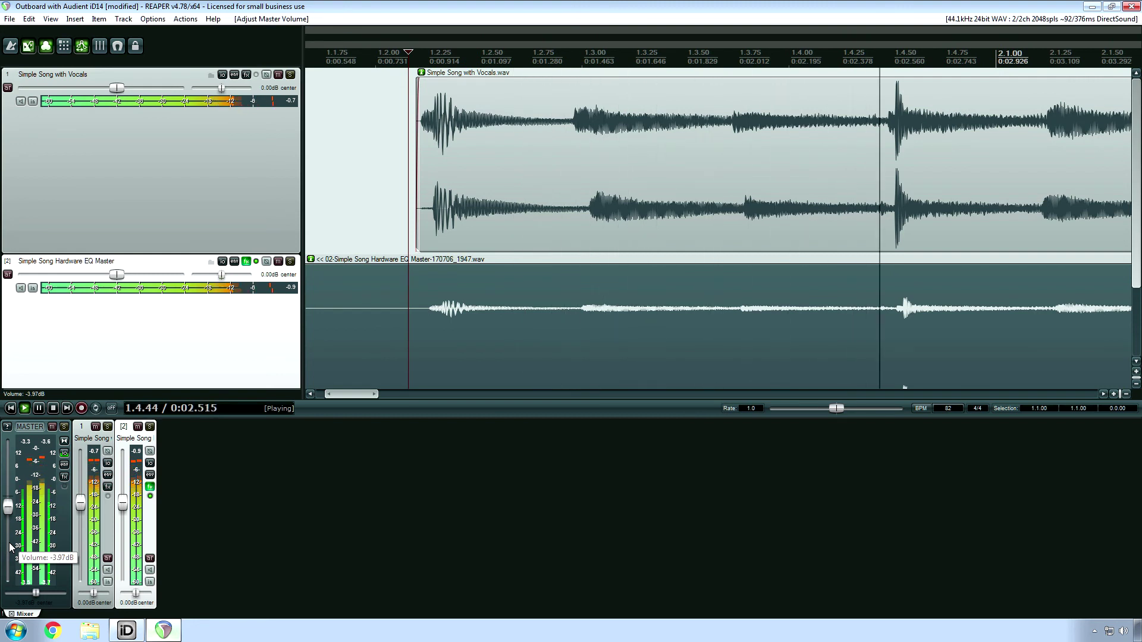
key("space")
Step: Reset the master to 0 dB, mute the original track, and play the Hardware EQ take alone
double_click(7, 510)
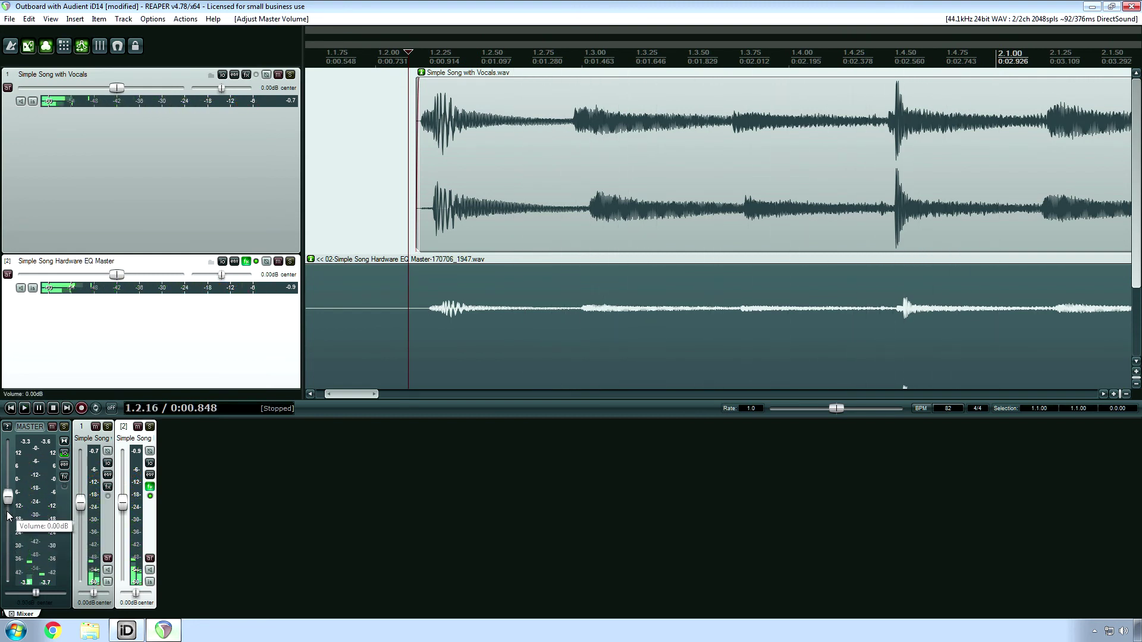
left_click(277, 75)
left_click(406, 285)
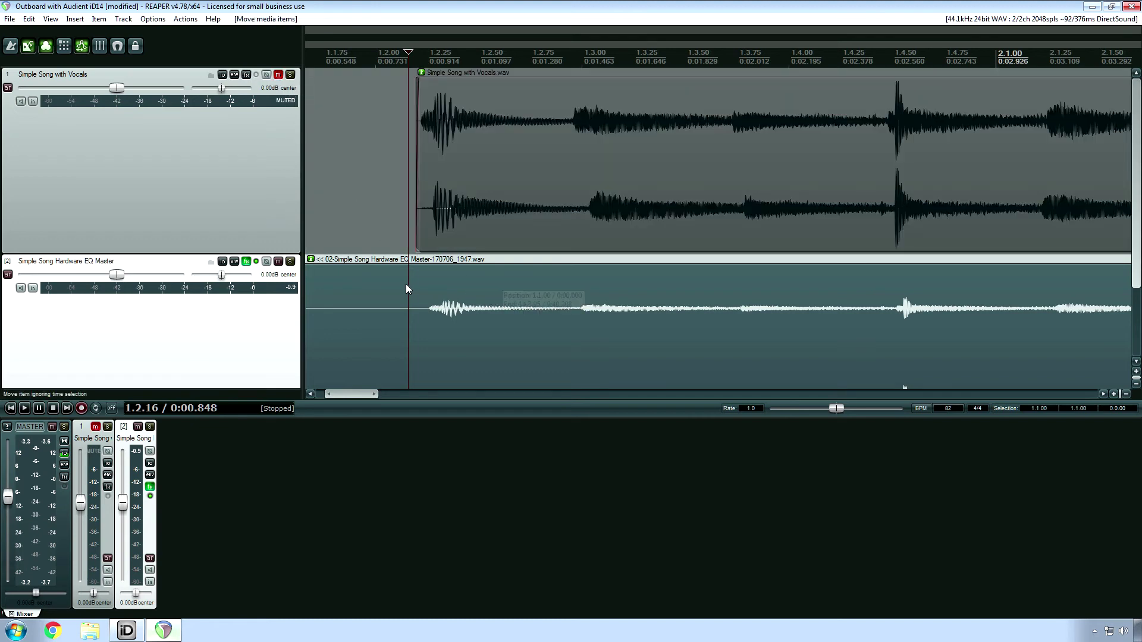
left_click(365, 231)
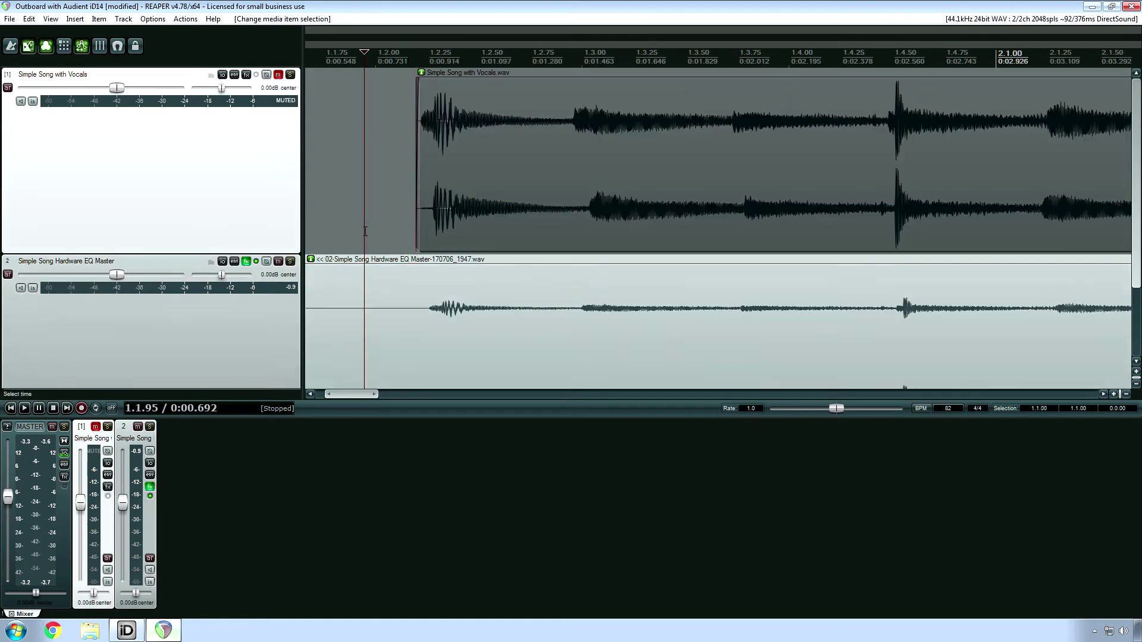
key("space")
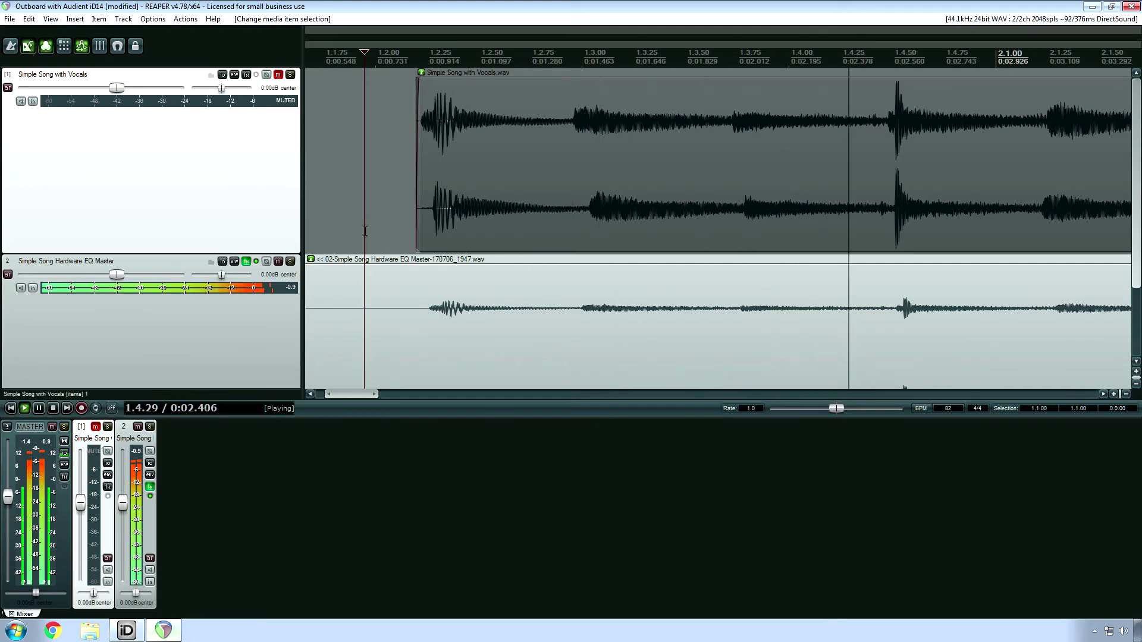
key("space")
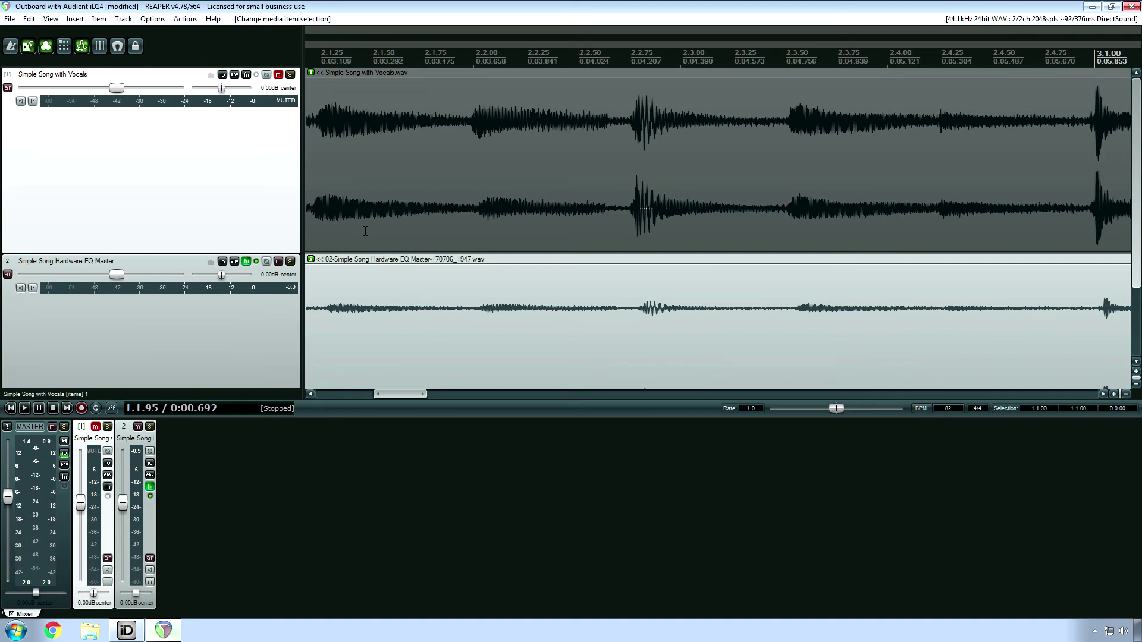
left_click_drag(403, 395, 290, 390)
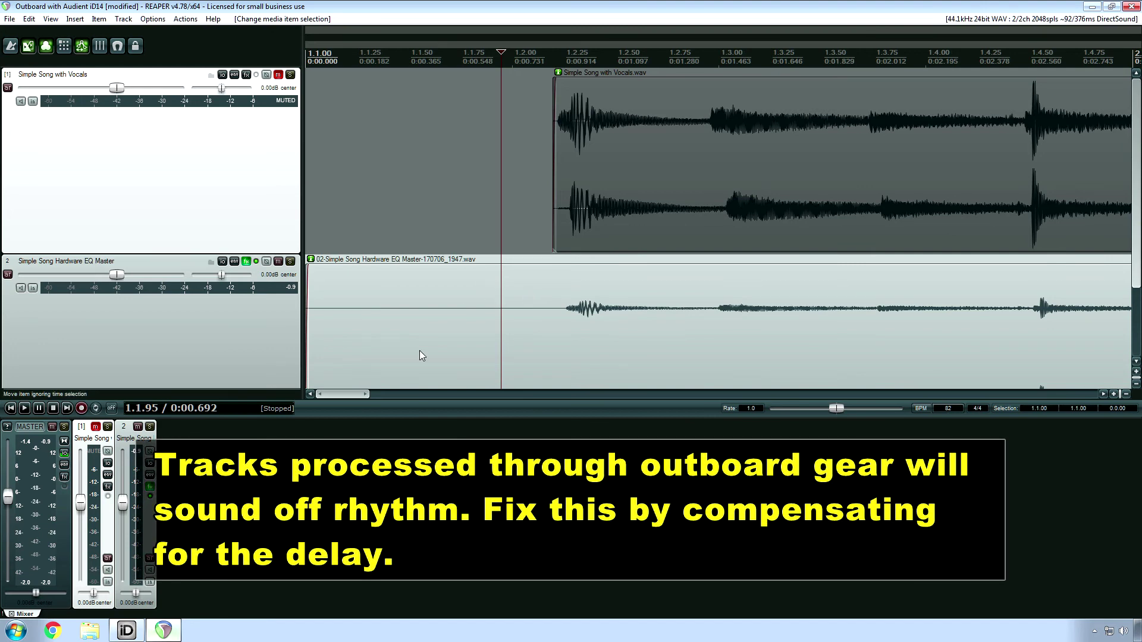
left_click(126, 631)
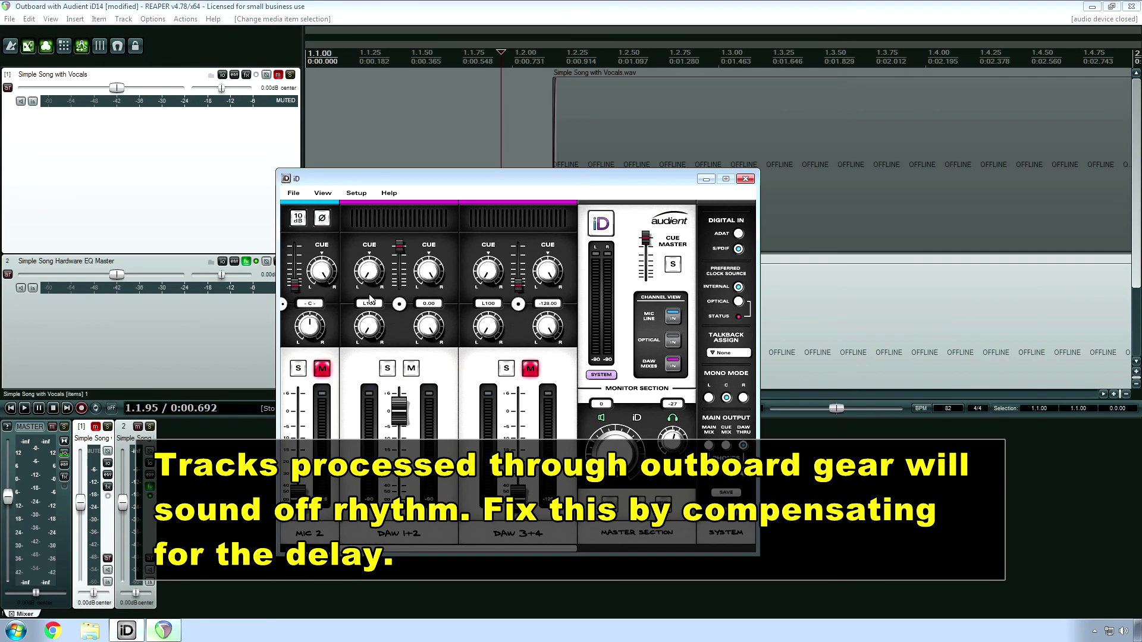
left_click(357, 194)
mouse_move(386, 221)
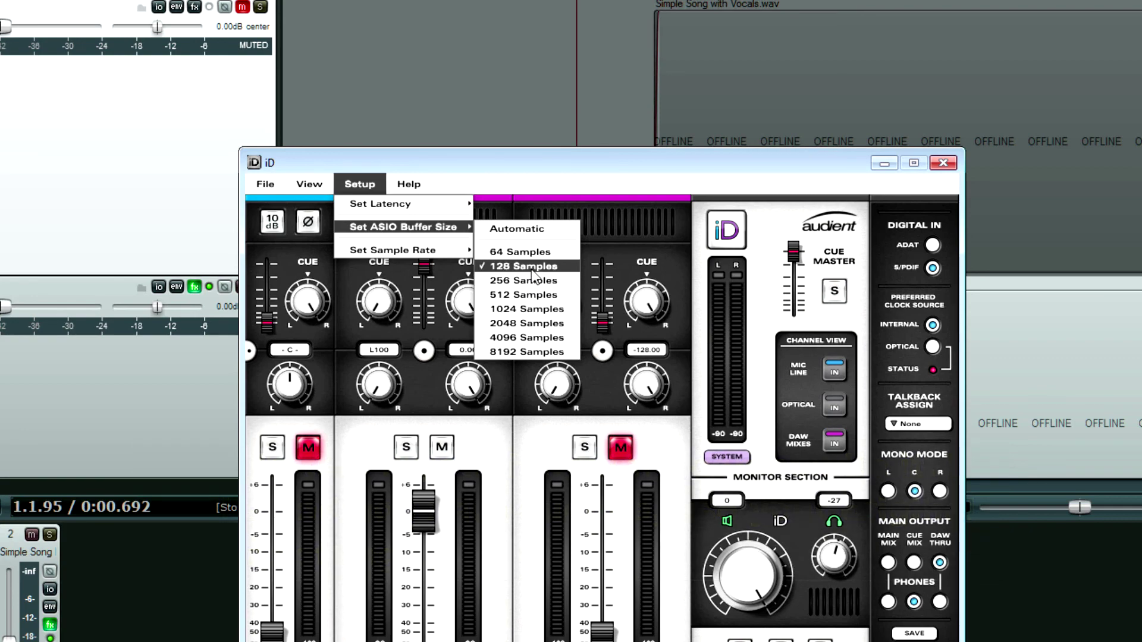
left_click(862, 169)
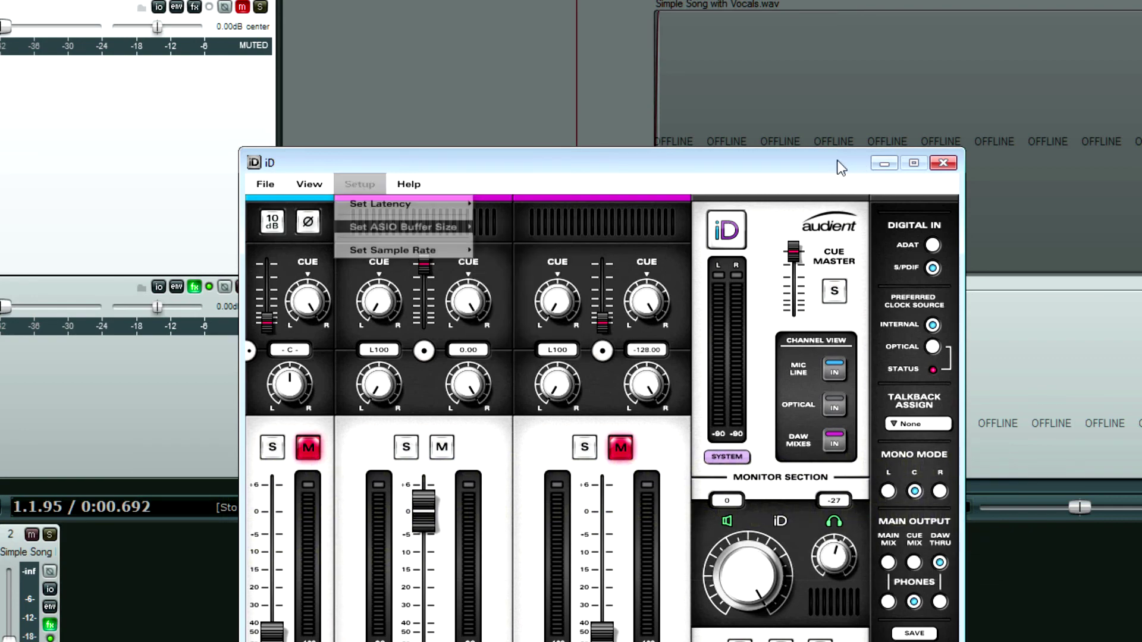
left_click(884, 163)
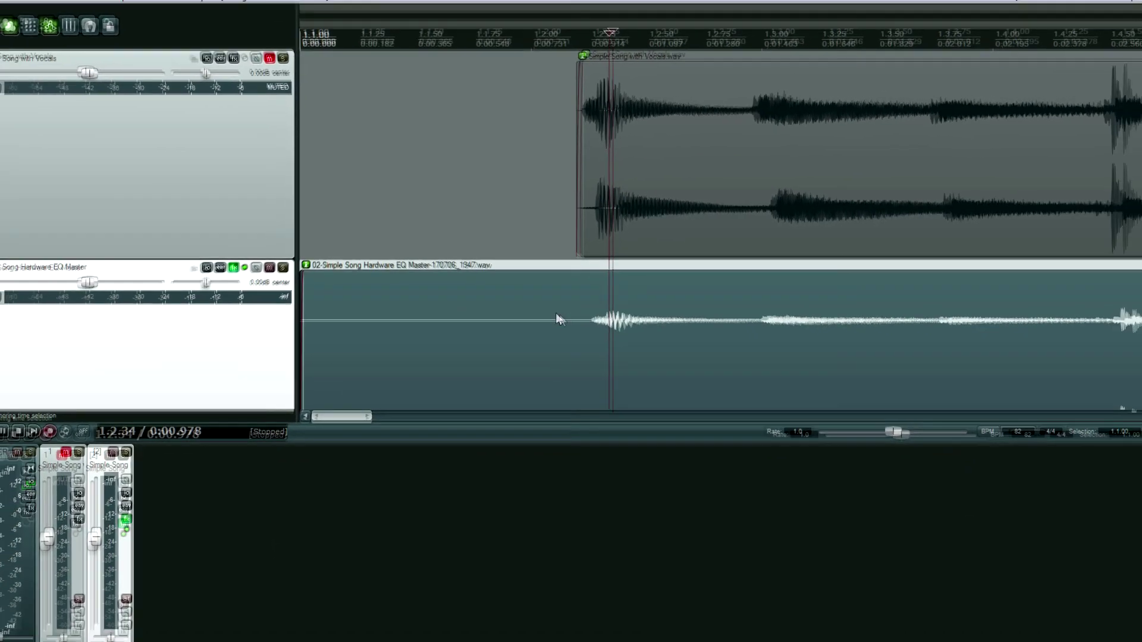
left_click(625, 355)
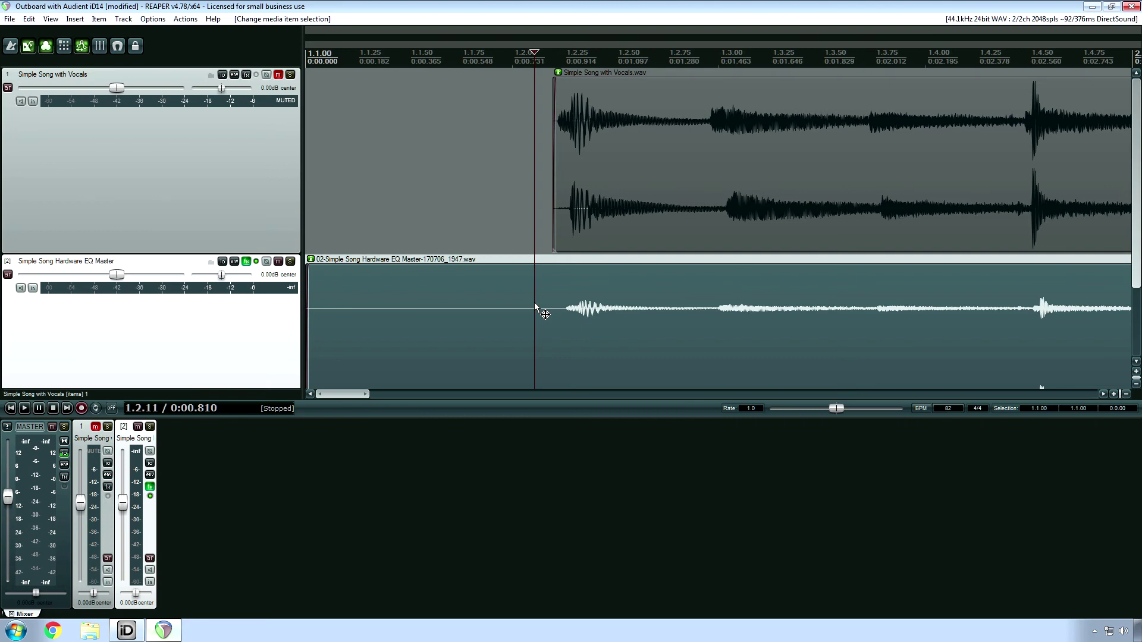
Step: Zoom in on the take's start, close track 2's FX chain, and bring the iD mixer forward
left_click(560, 300)
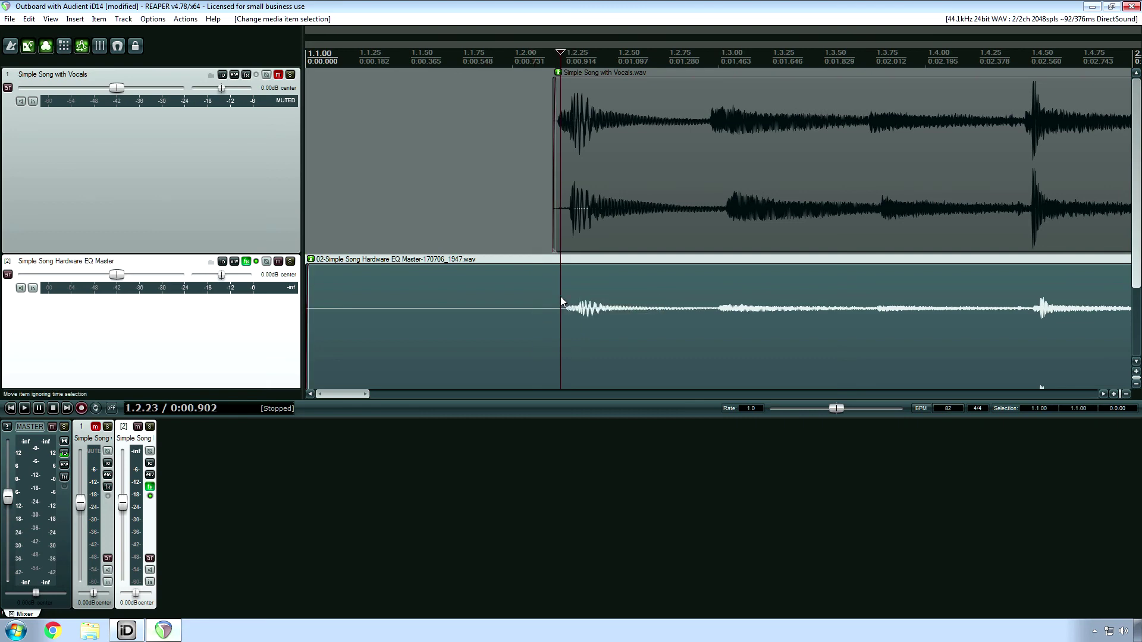
scroll(560, 301, "up", 5)
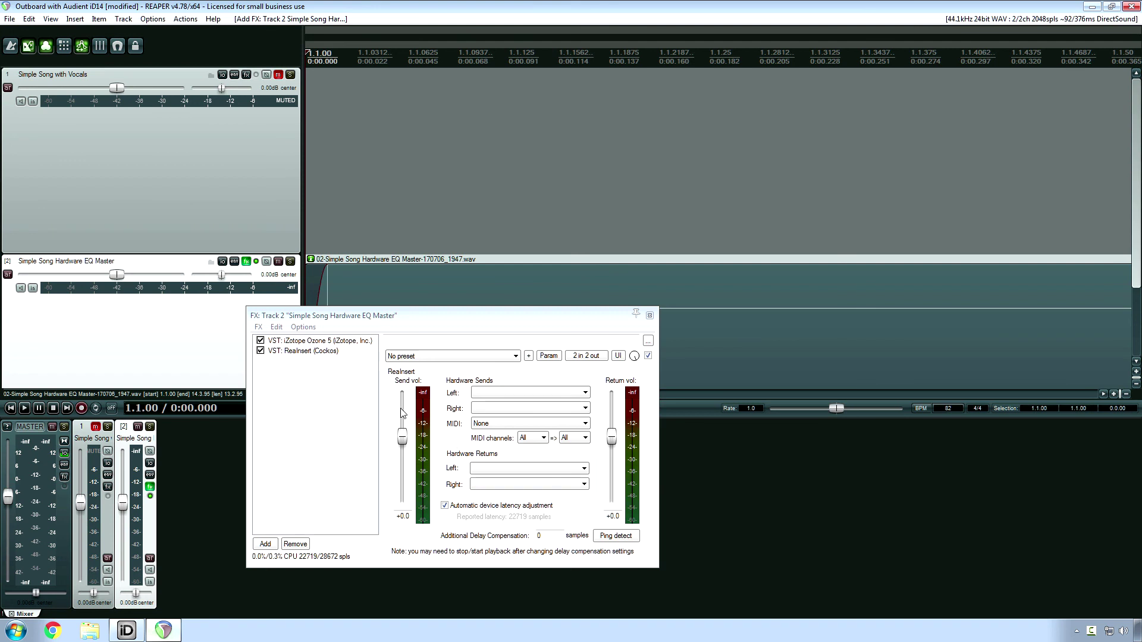
left_click(650, 315)
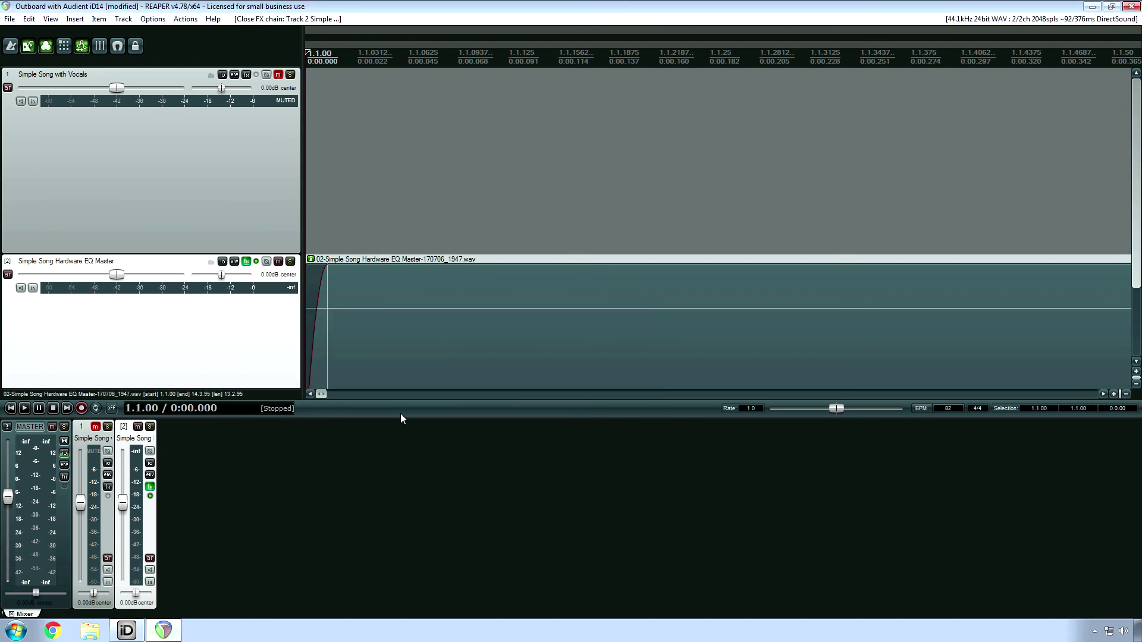
left_click(126, 631)
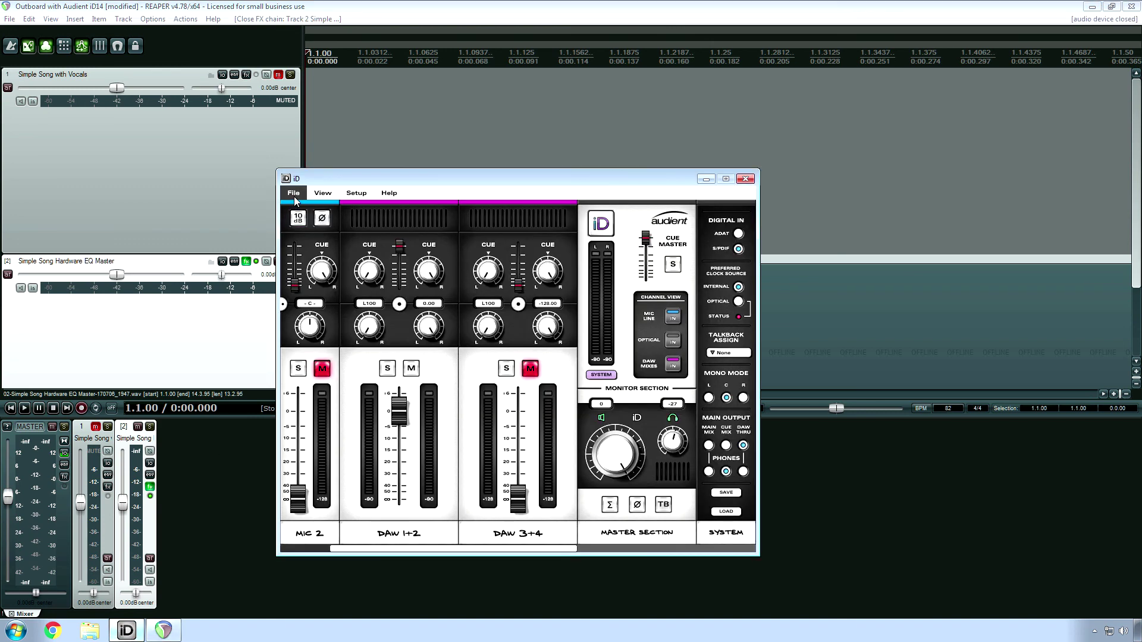
Step: Open the iD mixer's File menu to reach the Open command
left_click(294, 194)
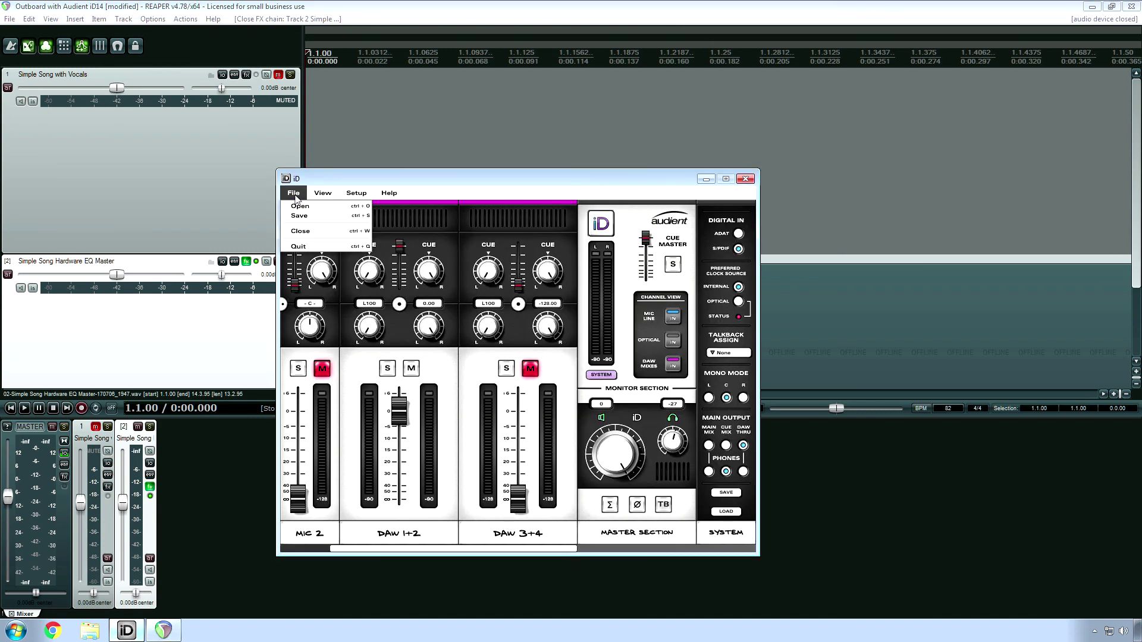